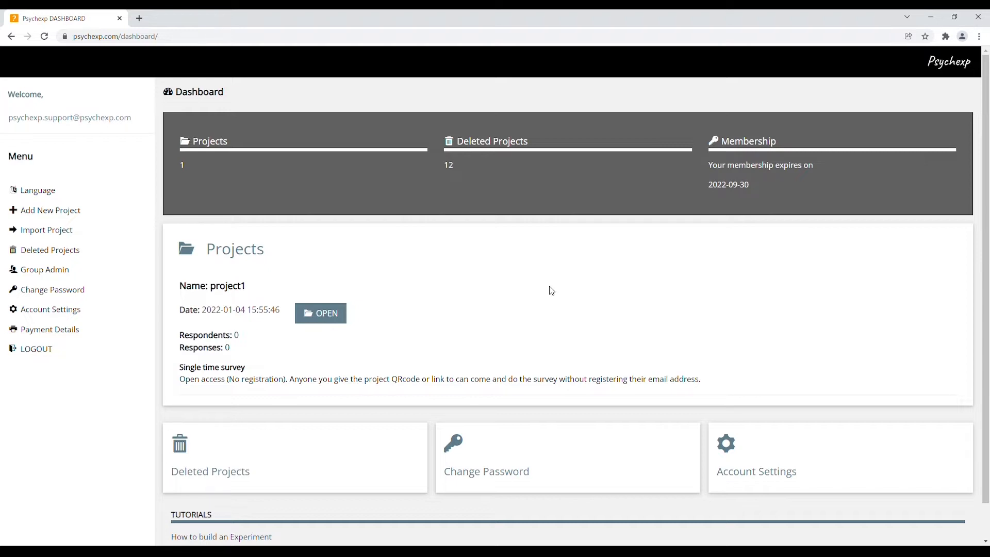
Step: Open project1 for editing and change its first question's type to Multiple Choice
left_click(342, 312)
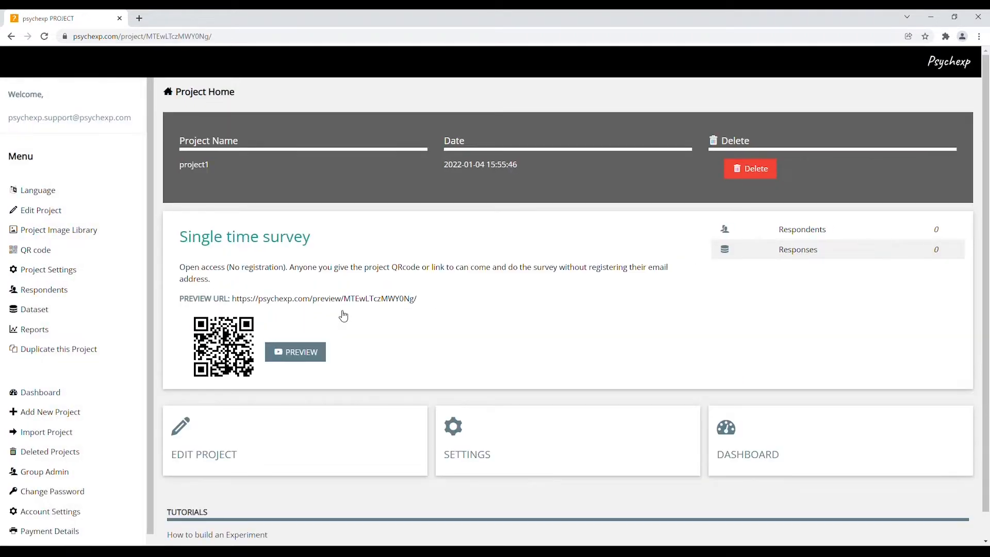
left_click(325, 445)
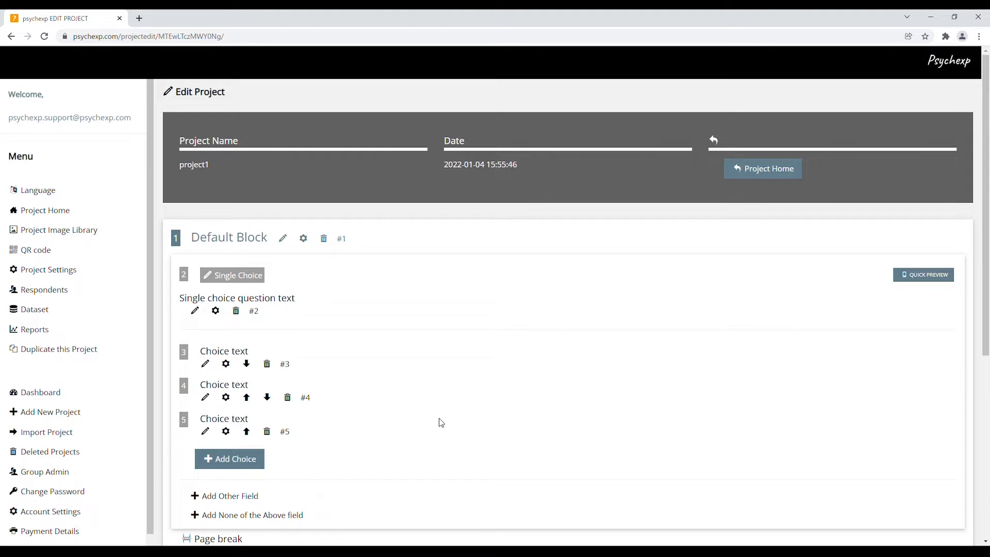
left_click(238, 276)
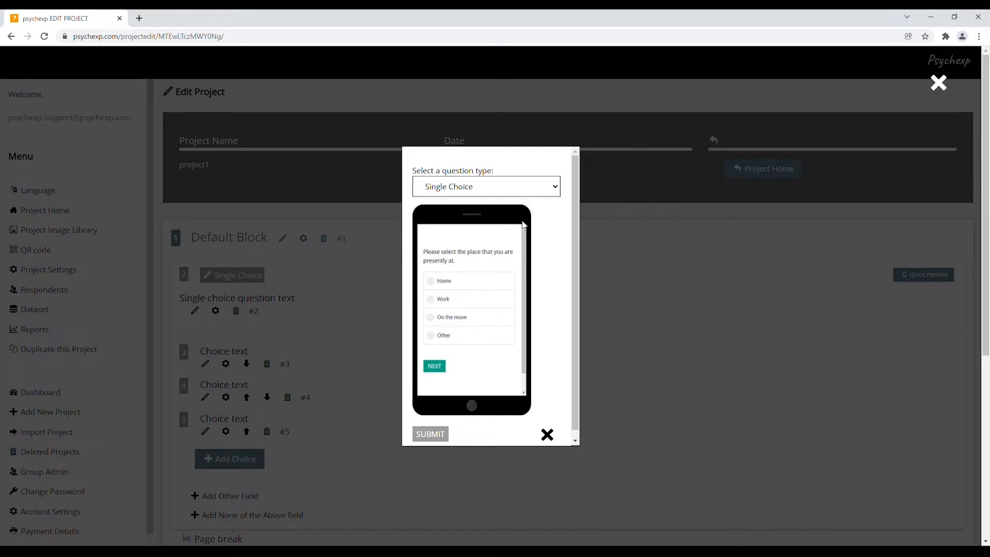
key("Down")
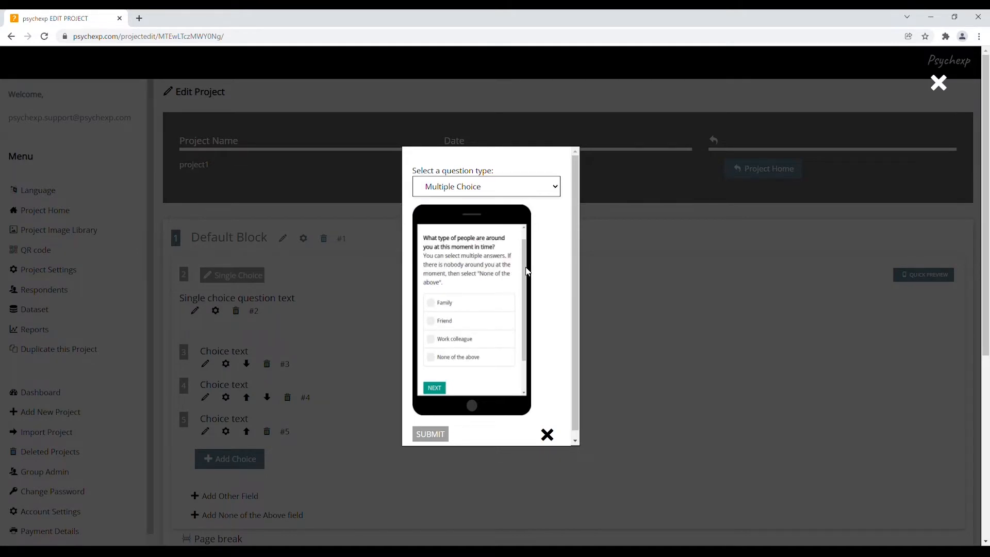
key("Down")
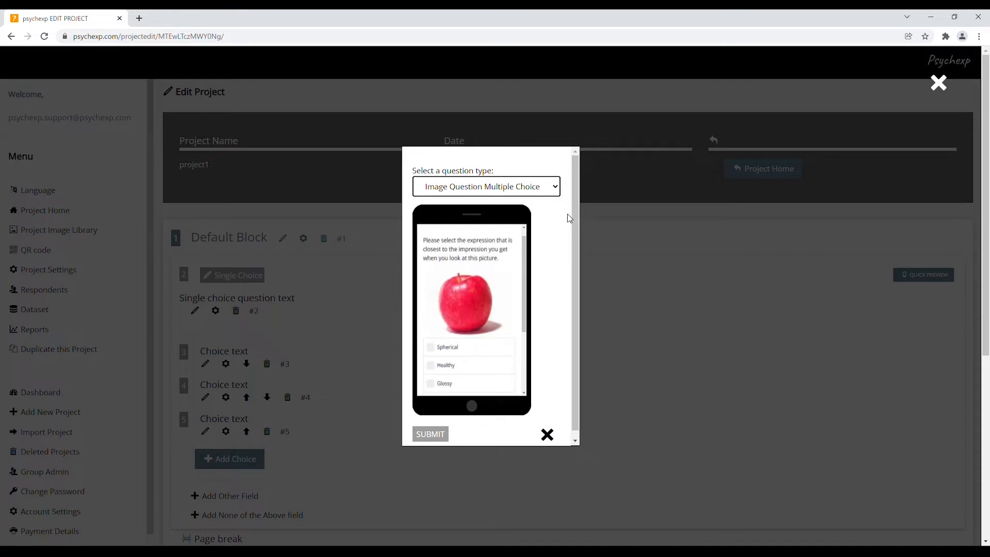
key("Up")
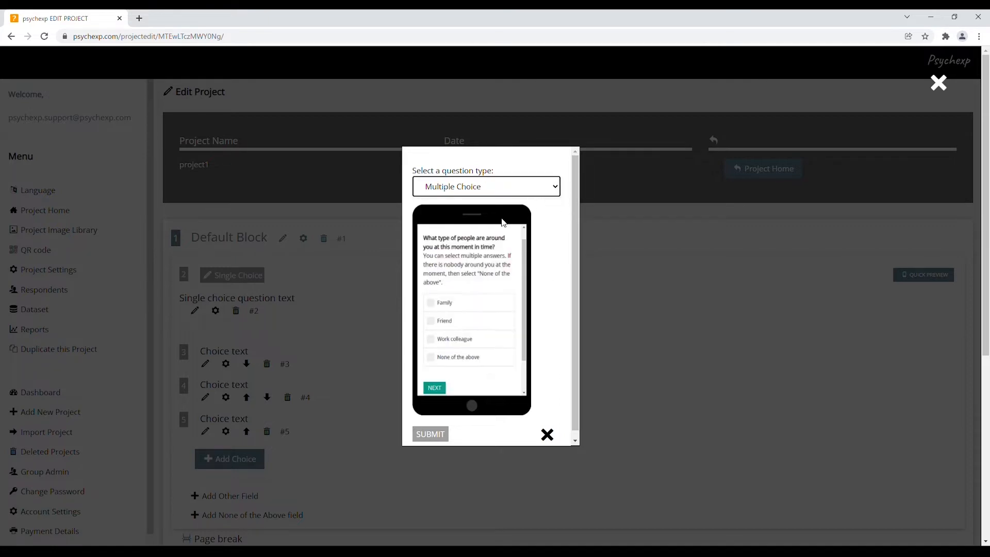
left_click(432, 434)
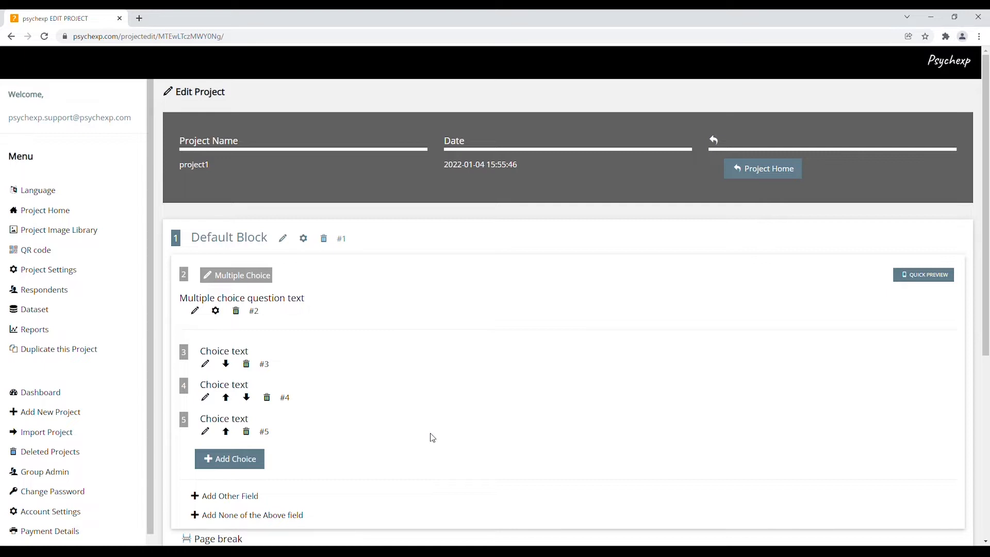
Step: Append the word "test" to the multiple choice question's text and save it
left_click(195, 311)
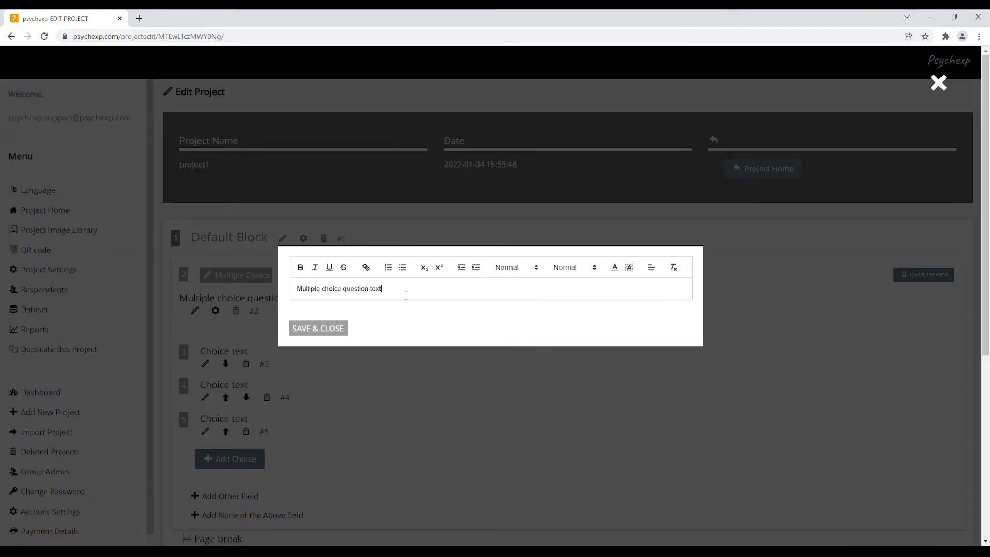
type("test")
left_click(342, 330)
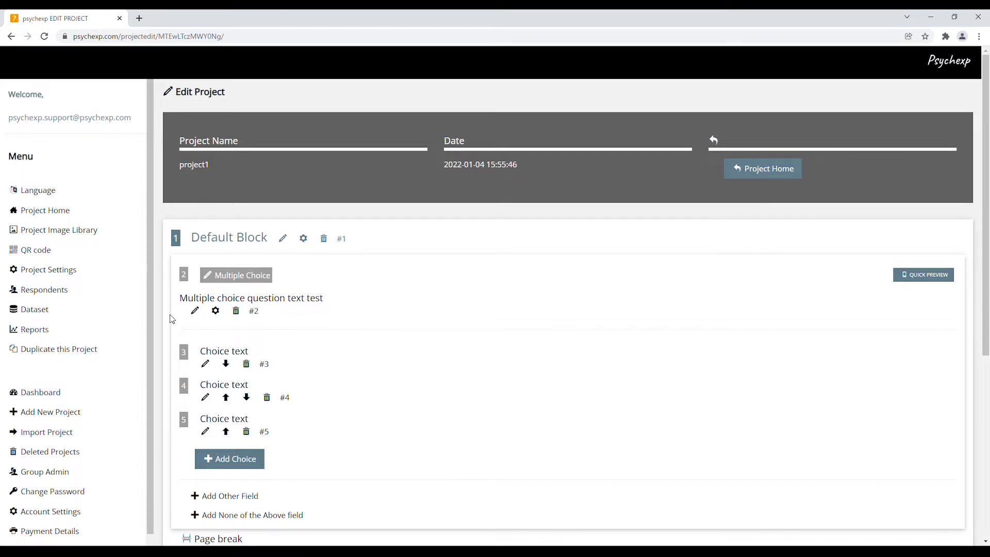
left_click(215, 312)
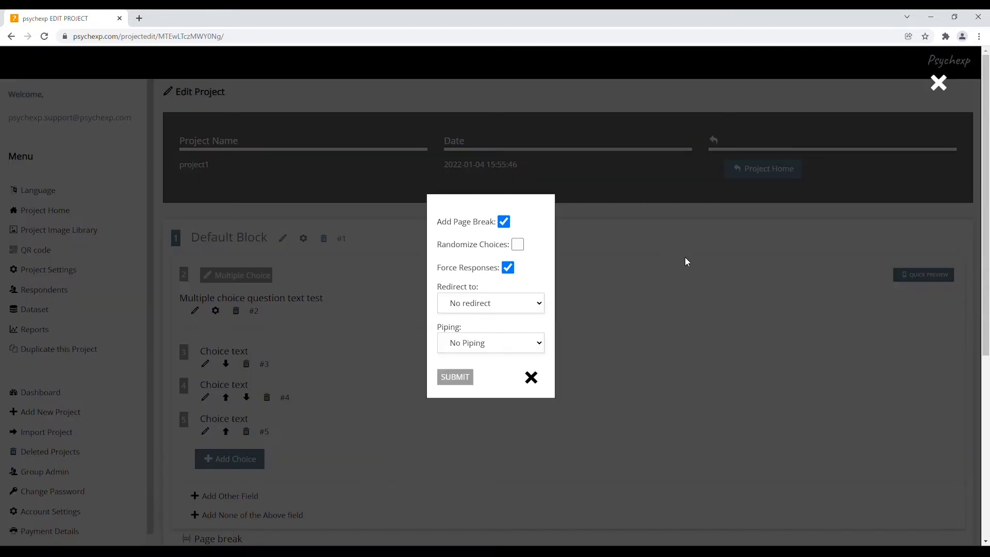
left_click(517, 245)
left_click(506, 223)
left_click(506, 224)
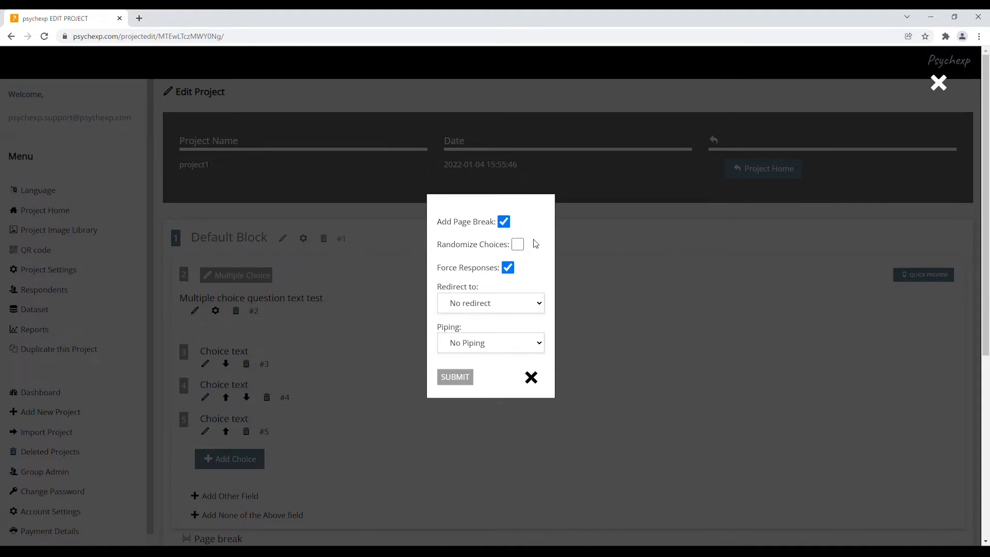
left_click(532, 379)
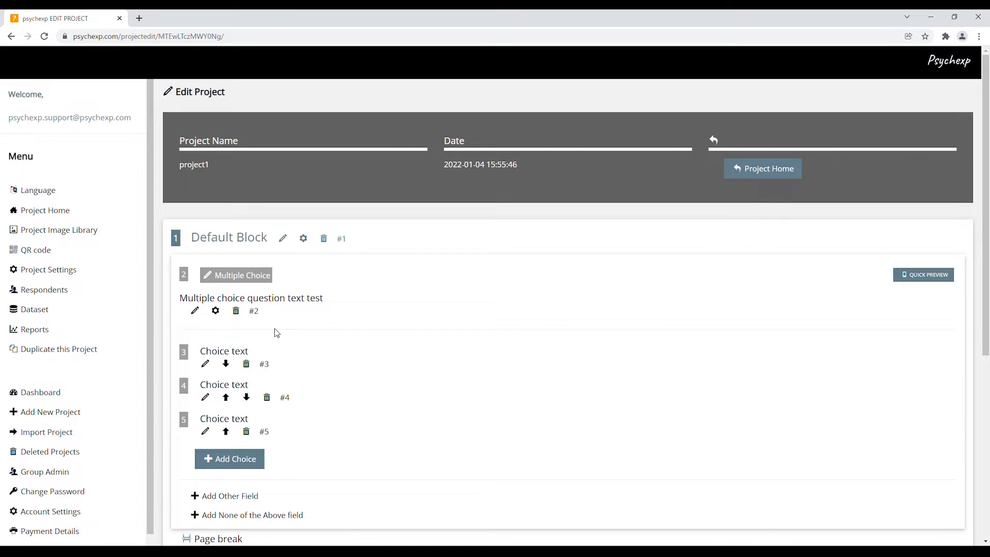
Step: Add a new question to the Default Block after the multiple choice question
scroll(379, 345, "down", 2)
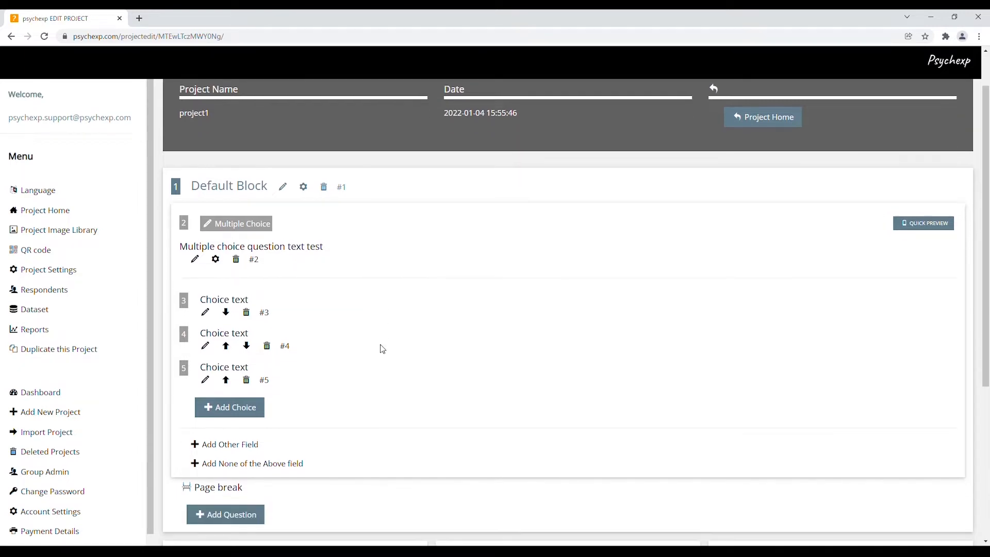
scroll(383, 350, "down", 1)
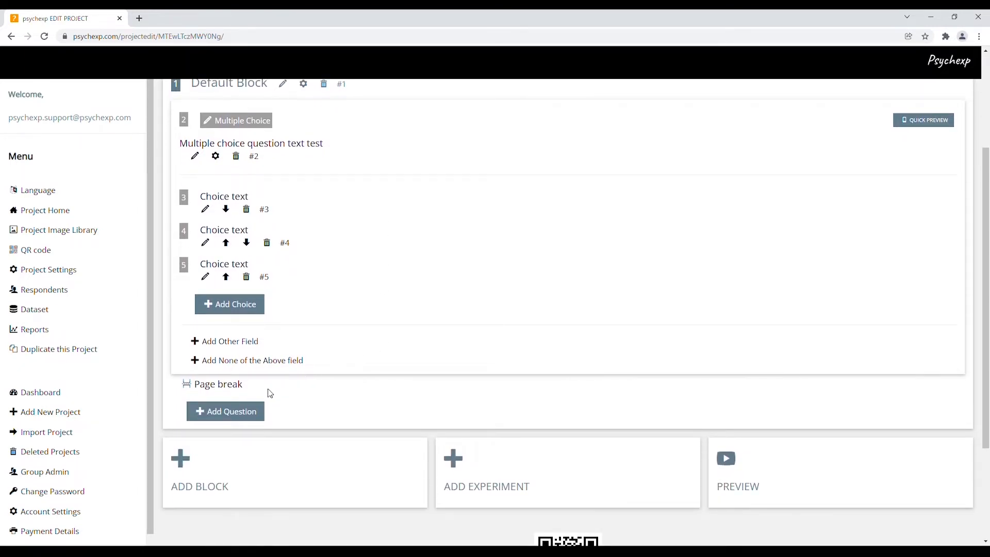
left_click(245, 415)
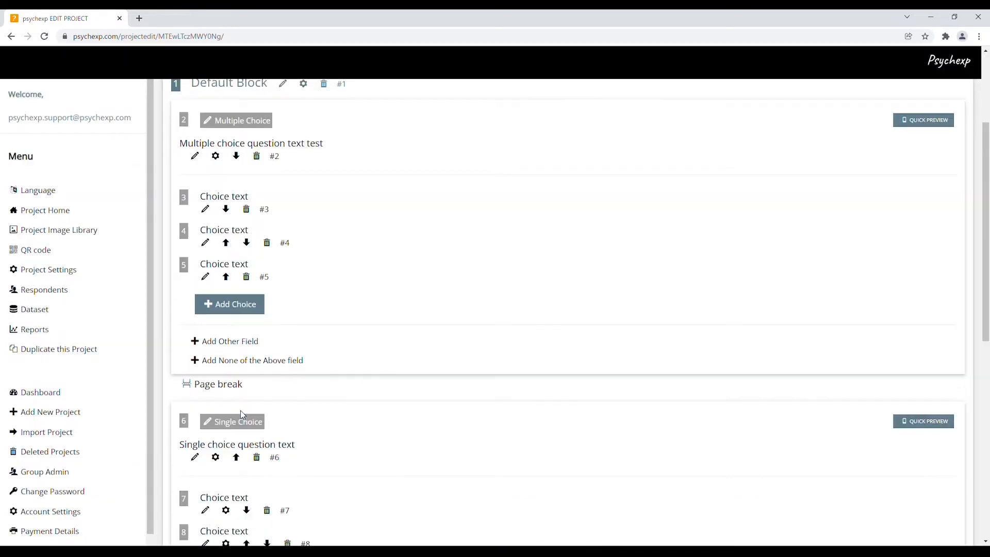
Step: Move the new single choice question above the multiple choice question, and return it to its place below
scroll(485, 381, "down", 3)
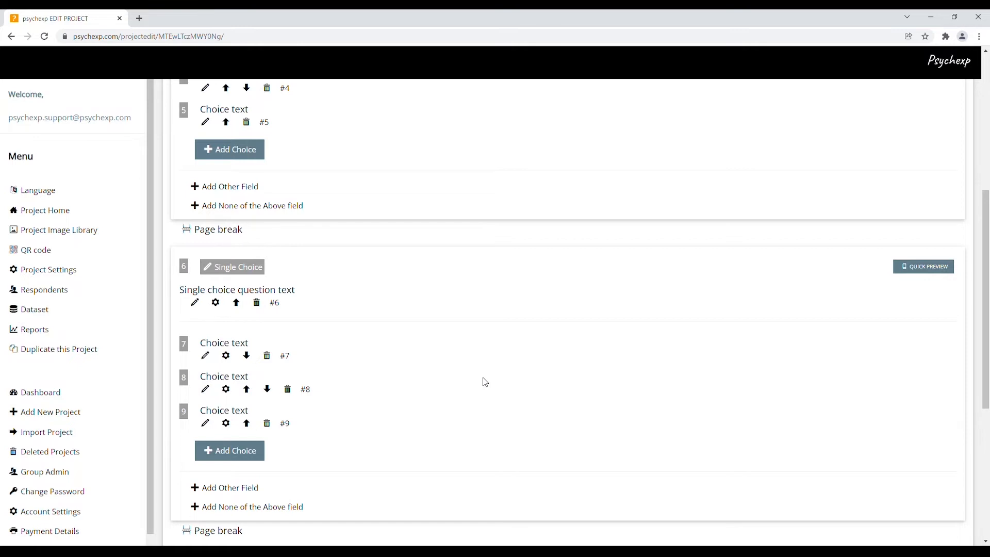
left_click(237, 303)
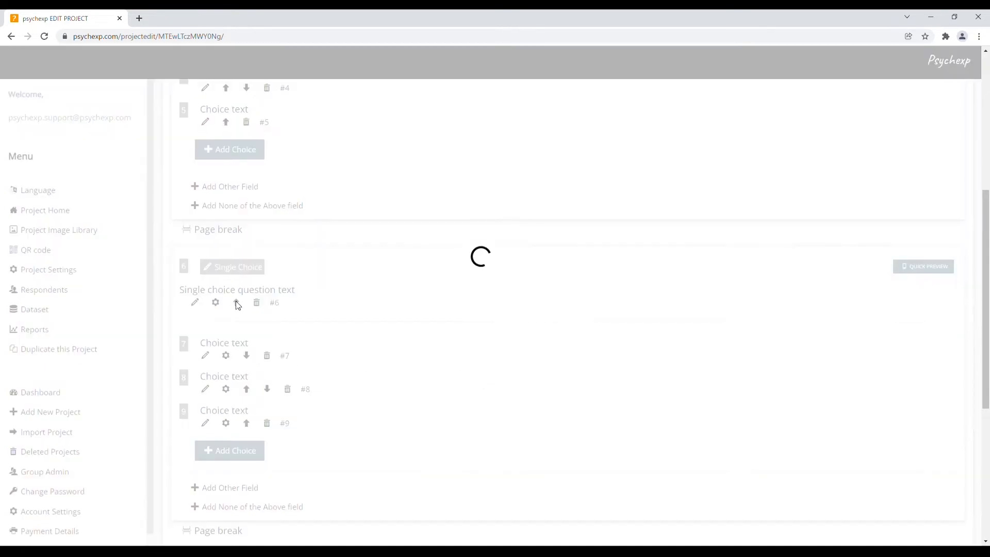
scroll(482, 299, "up", 3)
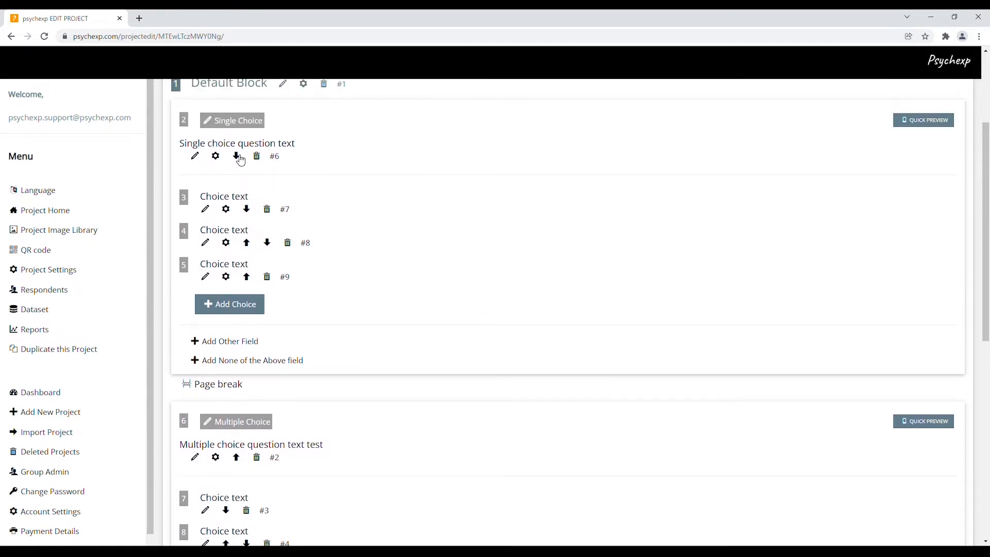
left_click(236, 156)
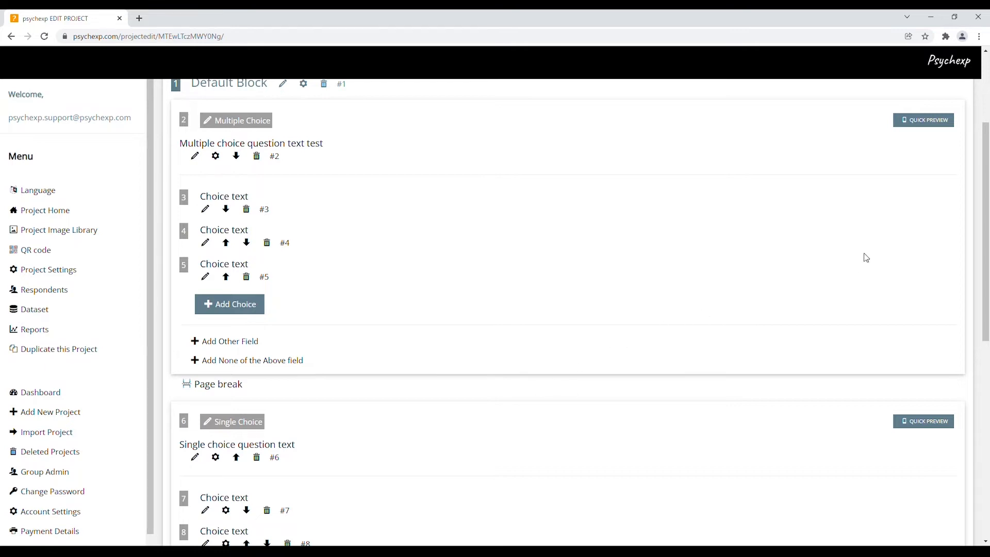
Step: Quick-preview the multiple choice question, try selecting and deselecting its choices, and close the preview
scroll(866, 254, "up", 1)
left_click(931, 173)
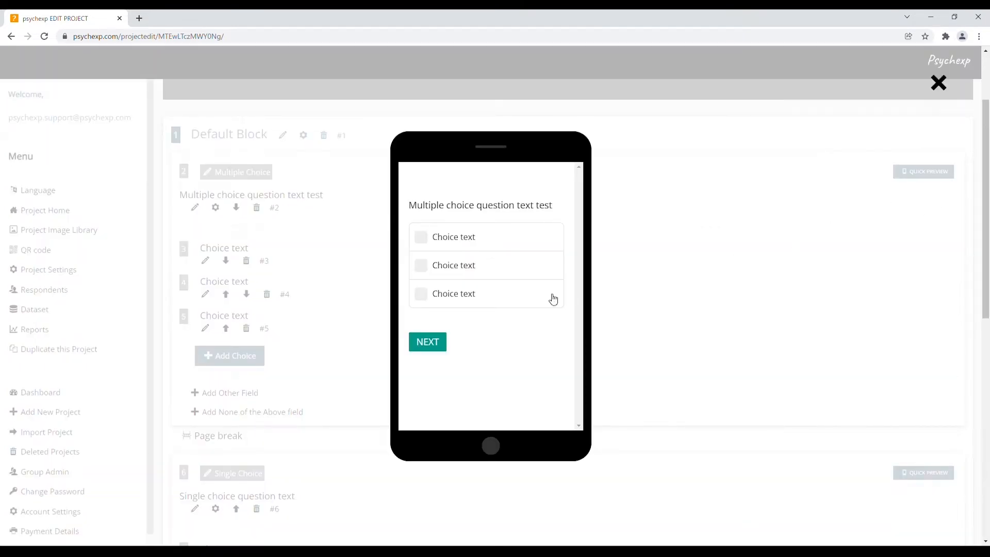
left_click(488, 269)
left_click(488, 242)
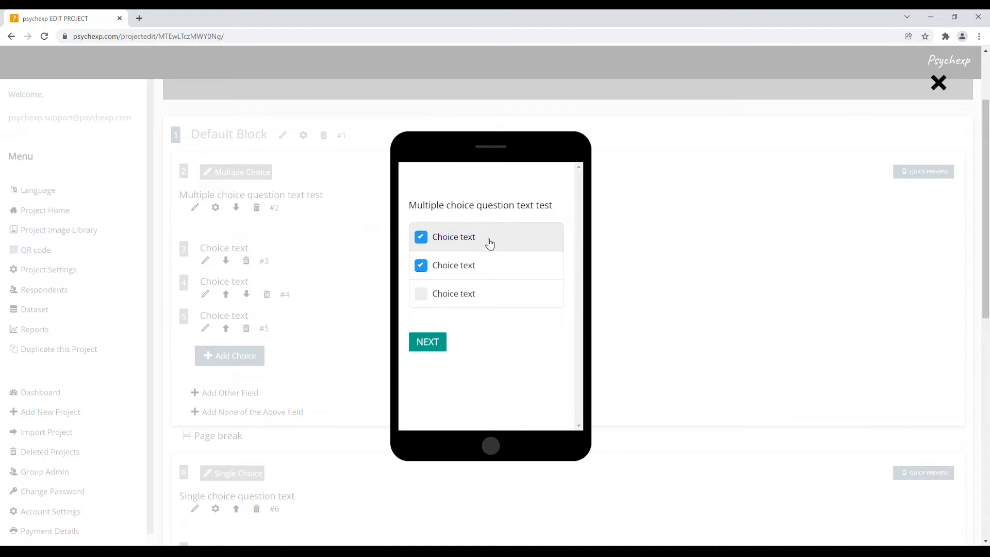
left_click(489, 243)
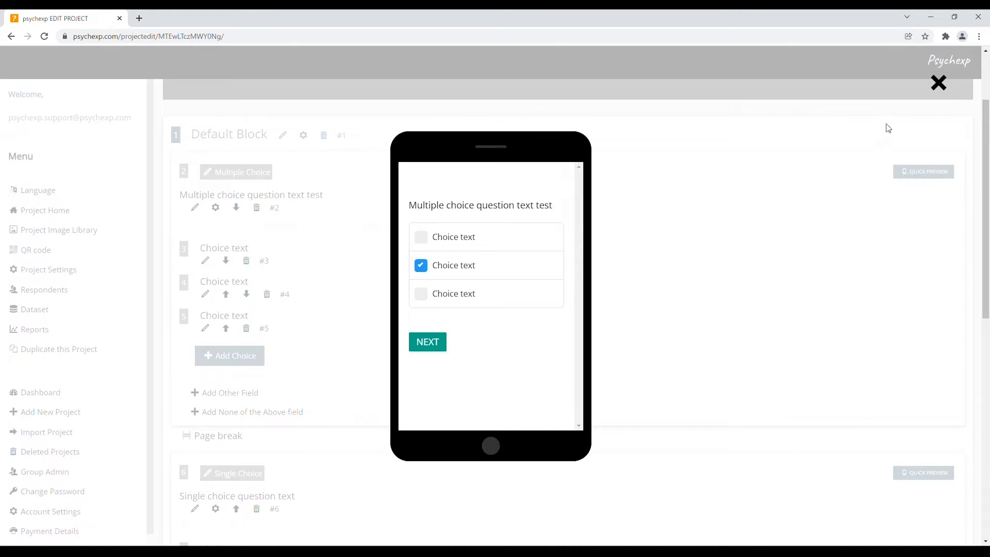
left_click(937, 84)
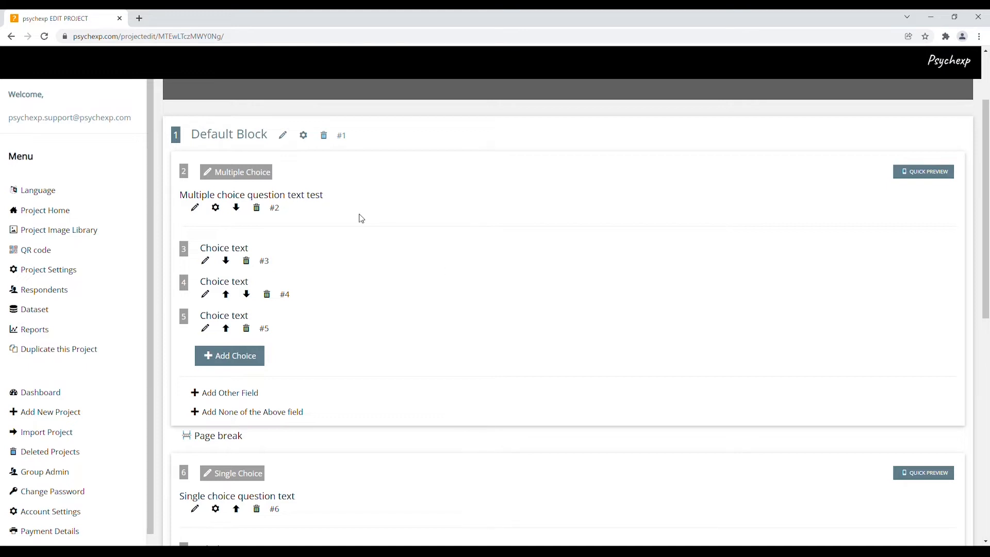
Step: Rename the Default Block containing the two questions as Block1
left_click_drag(192, 135, 270, 142)
left_click(362, 262)
left_click(283, 136)
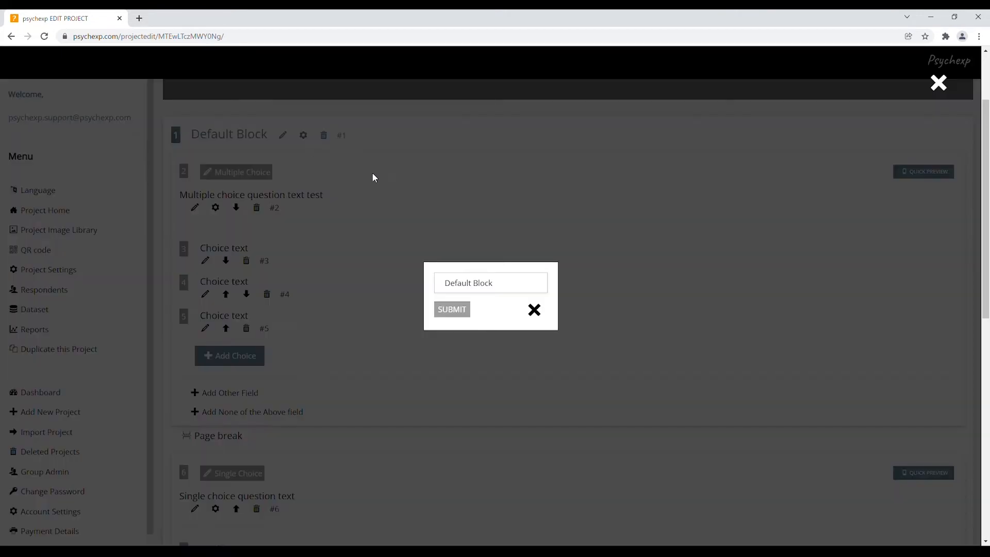
left_click(496, 285)
left_click_drag(496, 285, 428, 278)
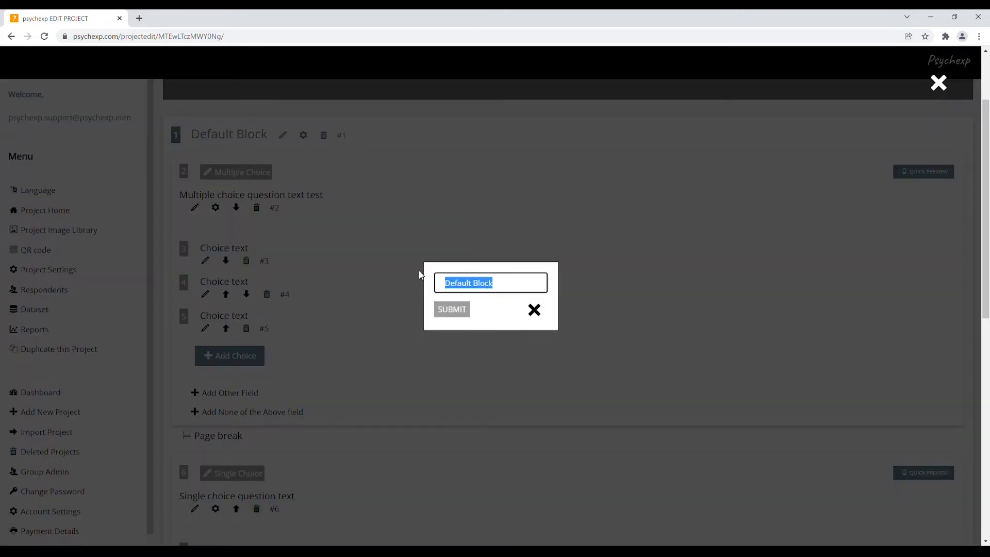
type("Block1")
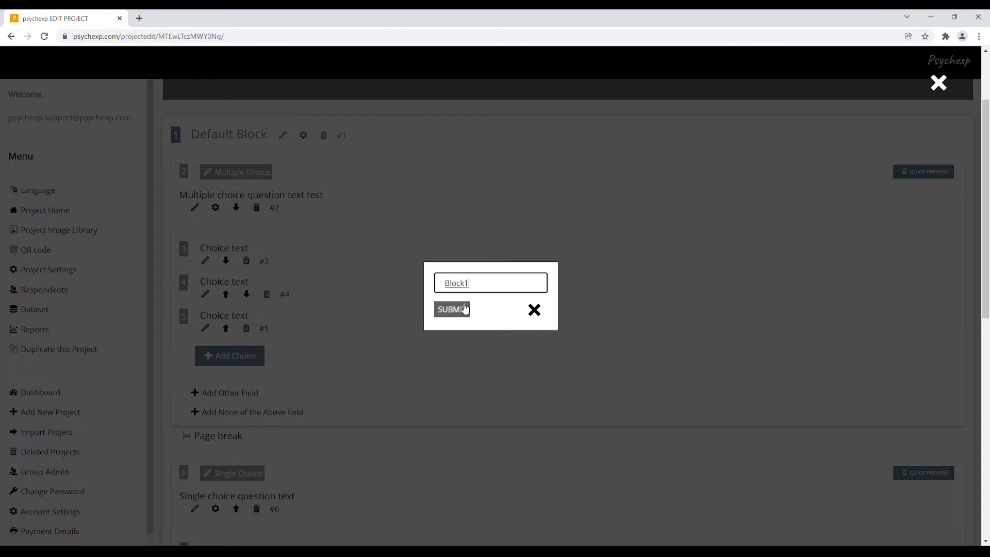
left_click(457, 310)
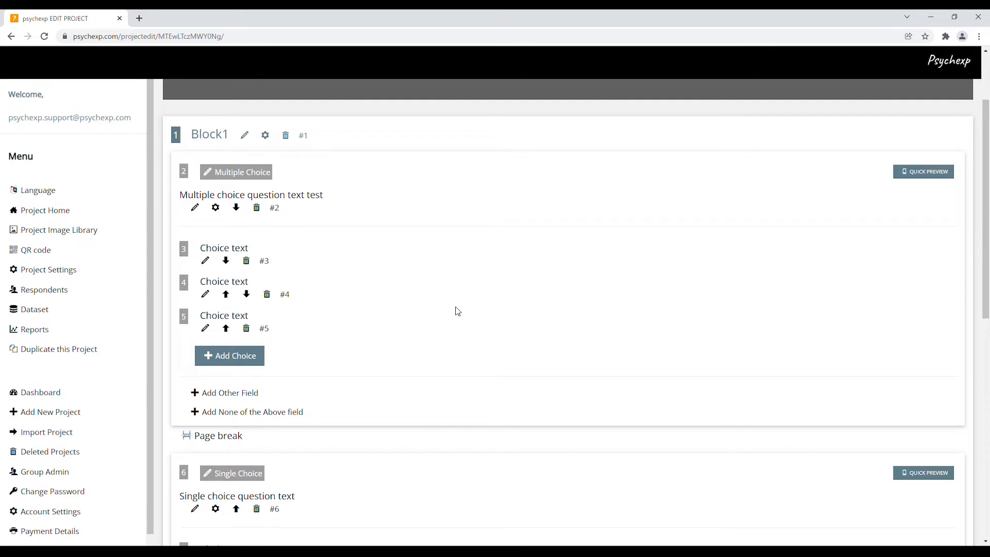
Step: Add a second question block to the project after Block1
scroll(459, 315, "down", 5)
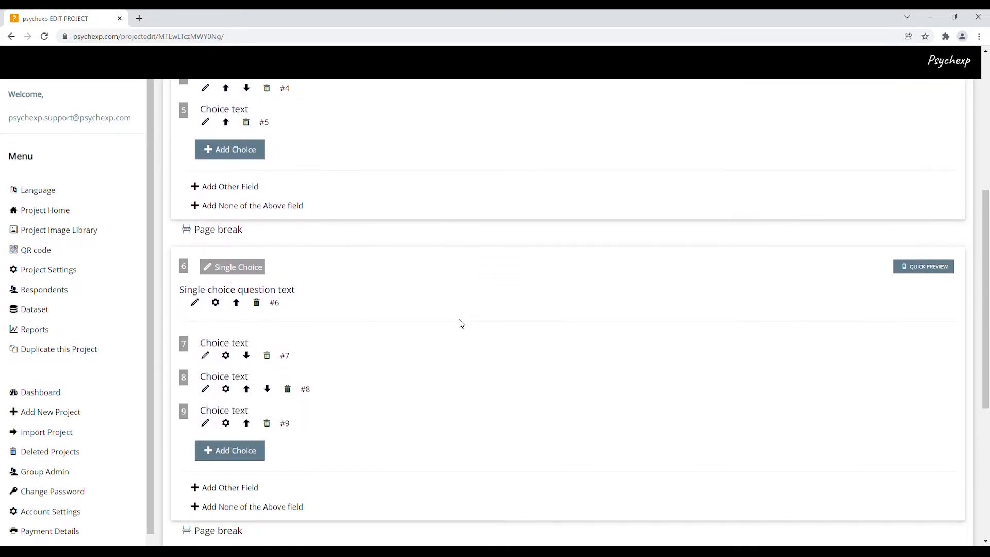
scroll(461, 323, "down", 2)
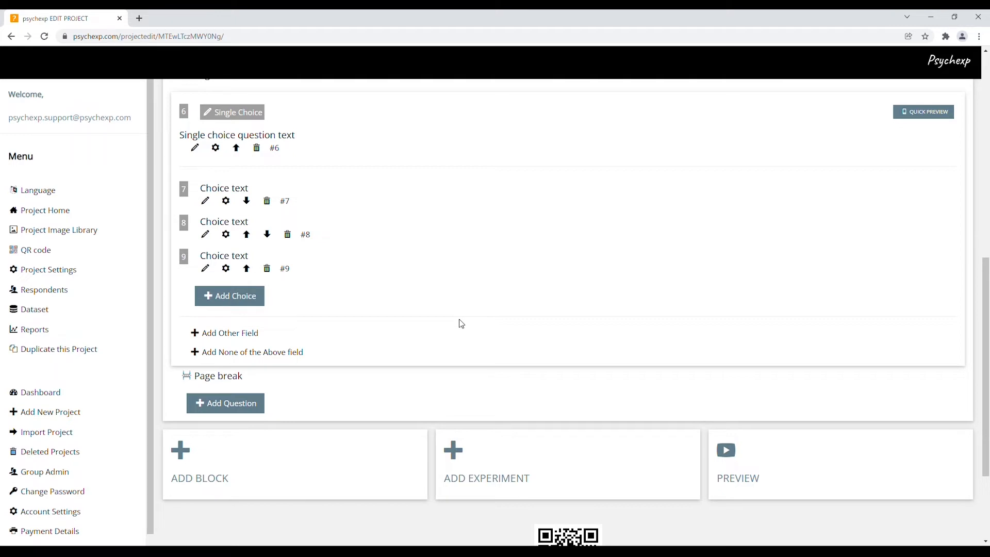
left_click(248, 473)
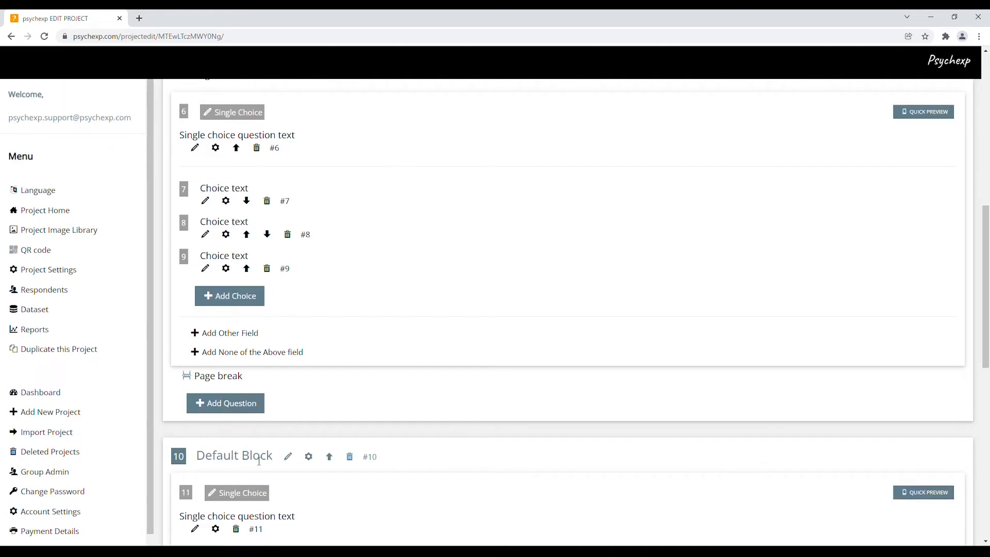
Step: Rename the second block, still called Default Block, as Block2
scroll(618, 384, "up", 3)
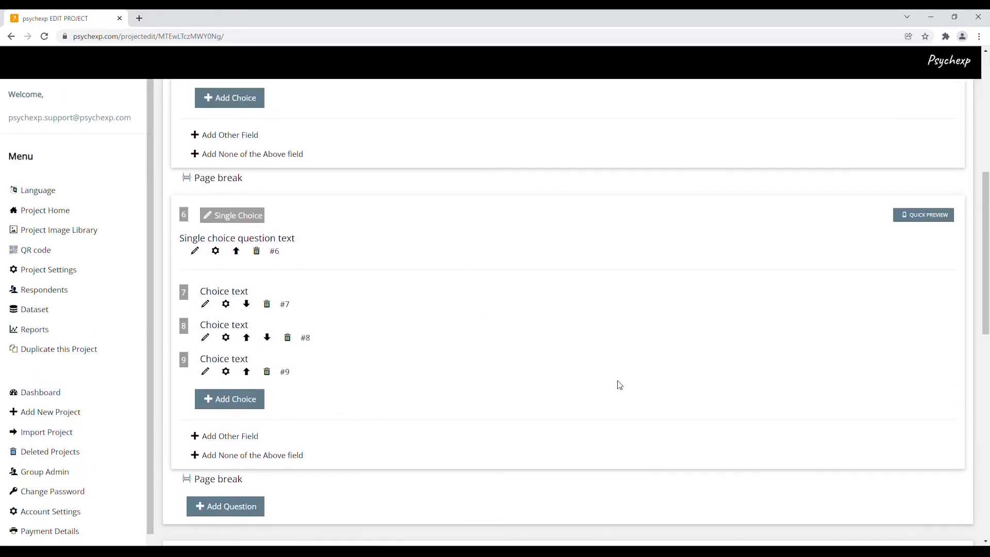
scroll(619, 386, "up", 3)
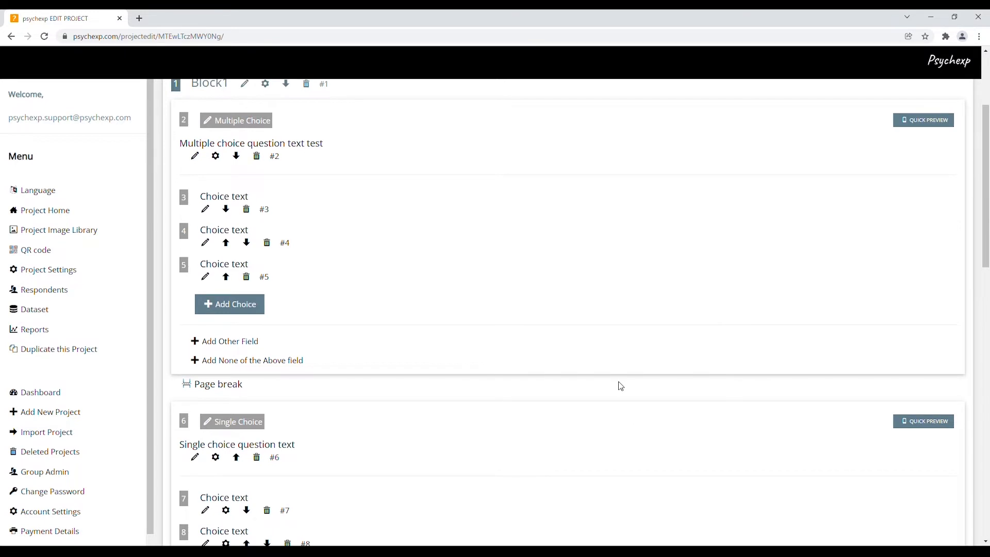
scroll(621, 387, "down", 6)
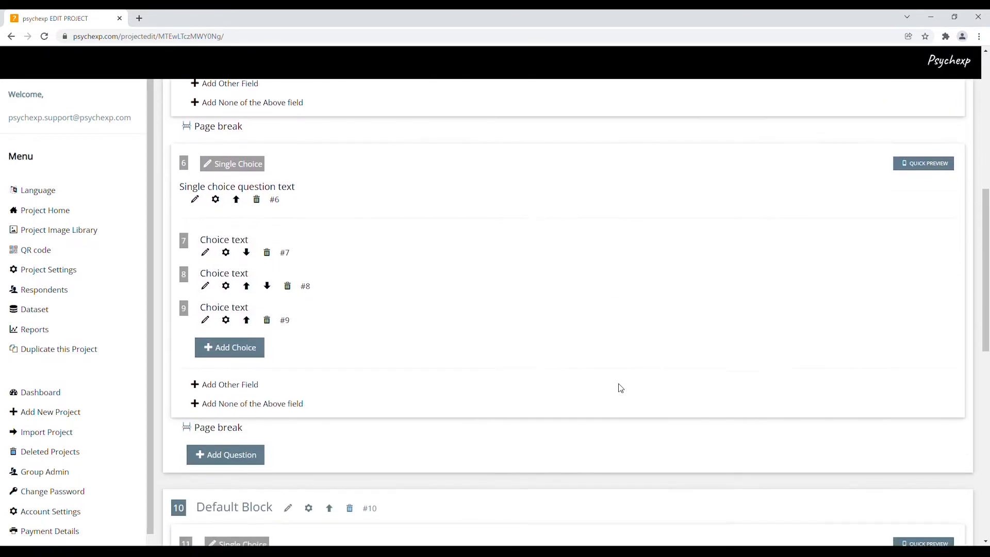
scroll(621, 387, "down", 5)
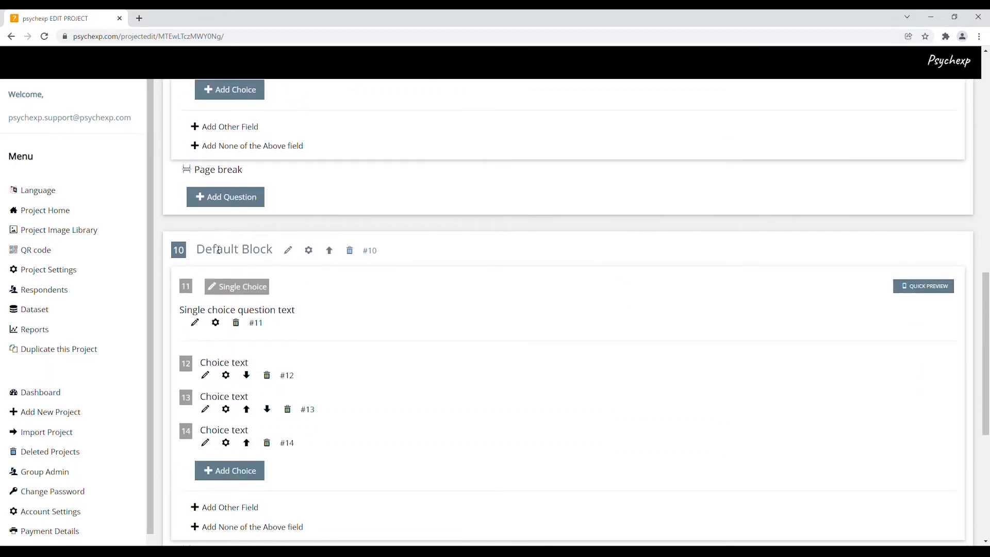
left_click(288, 250)
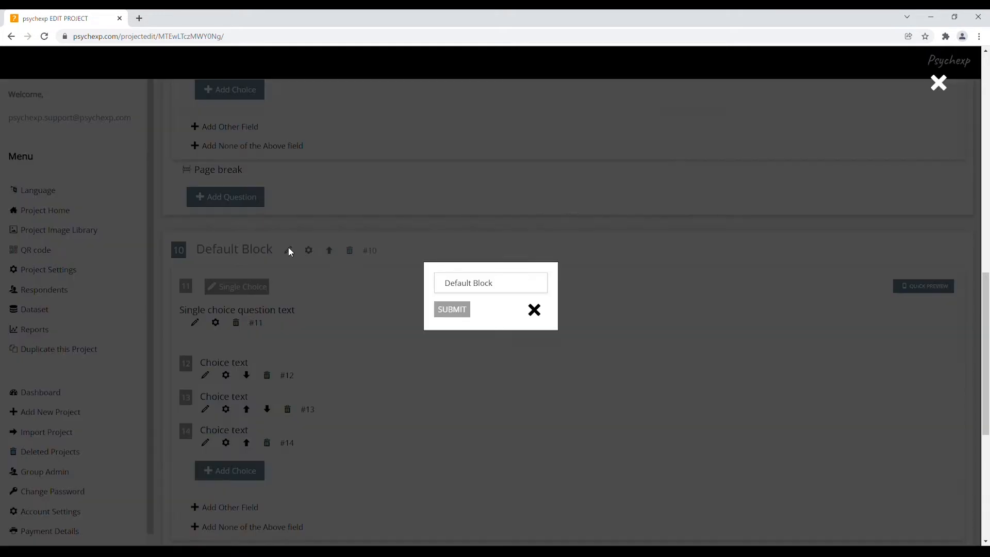
left_click(510, 288)
left_click_drag(510, 288, 419, 273)
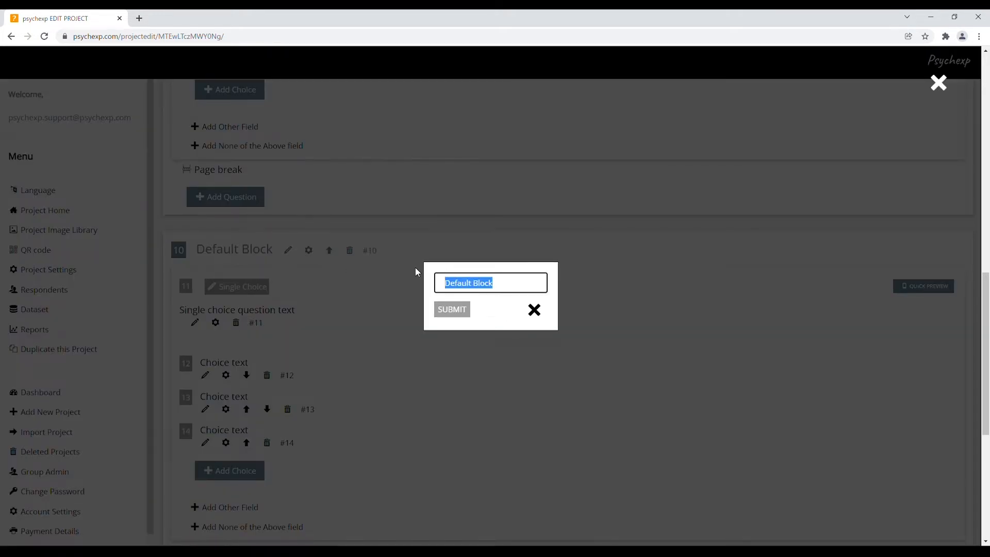
type("Block")
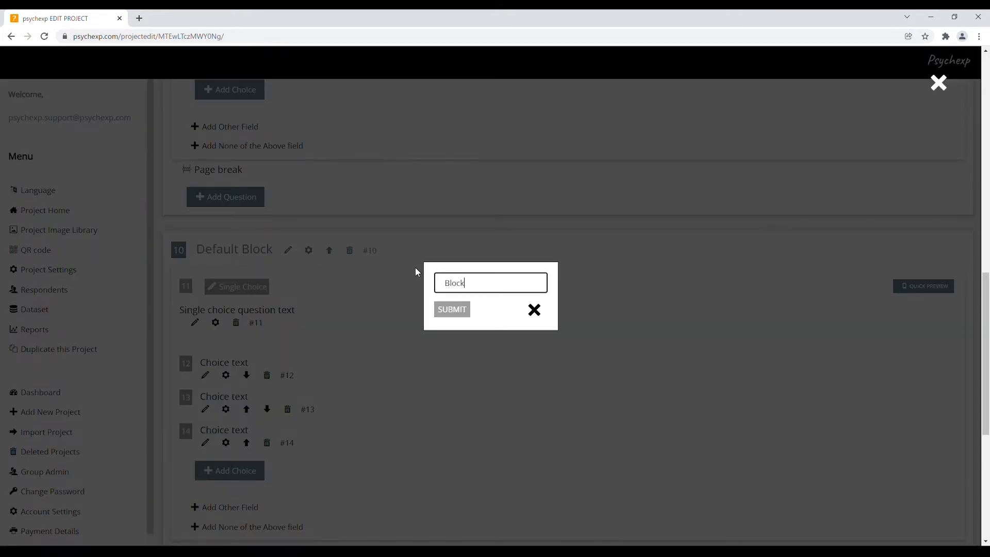
type("2")
left_click(467, 311)
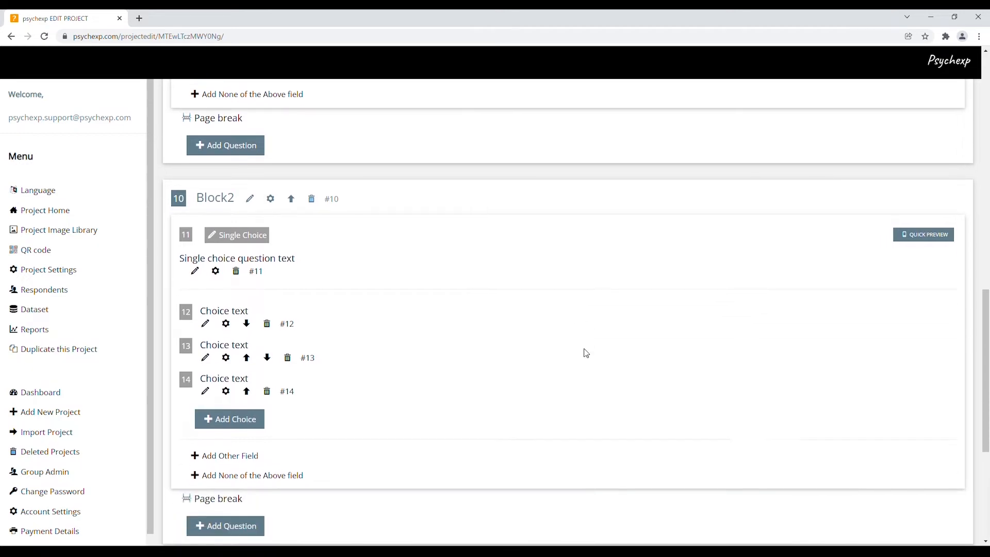
Step: Look through the experiment types that can be added, such as GNAT, IAT and SERIAL POSITION EFFECT, and cancel without adding one
scroll(588, 354, "down", 4)
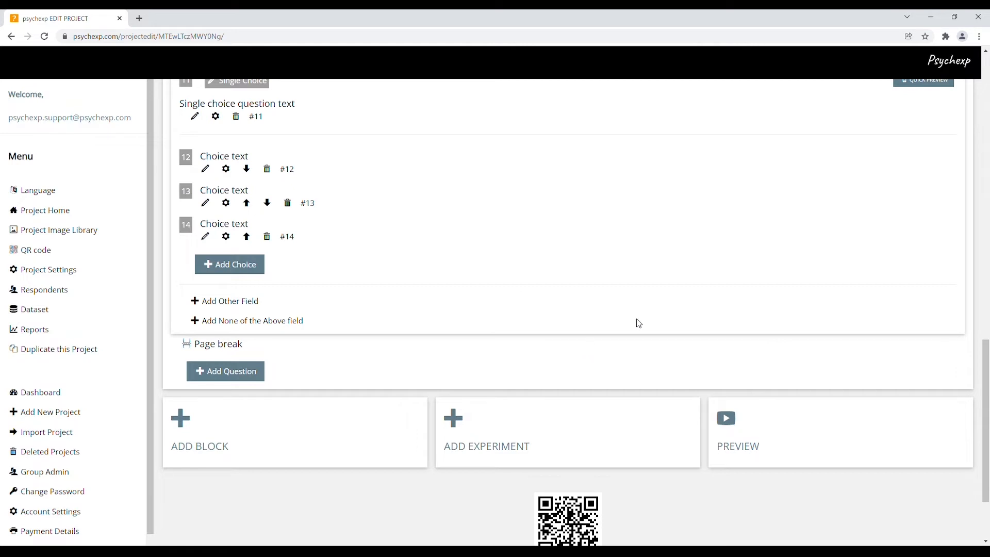
left_click(528, 442)
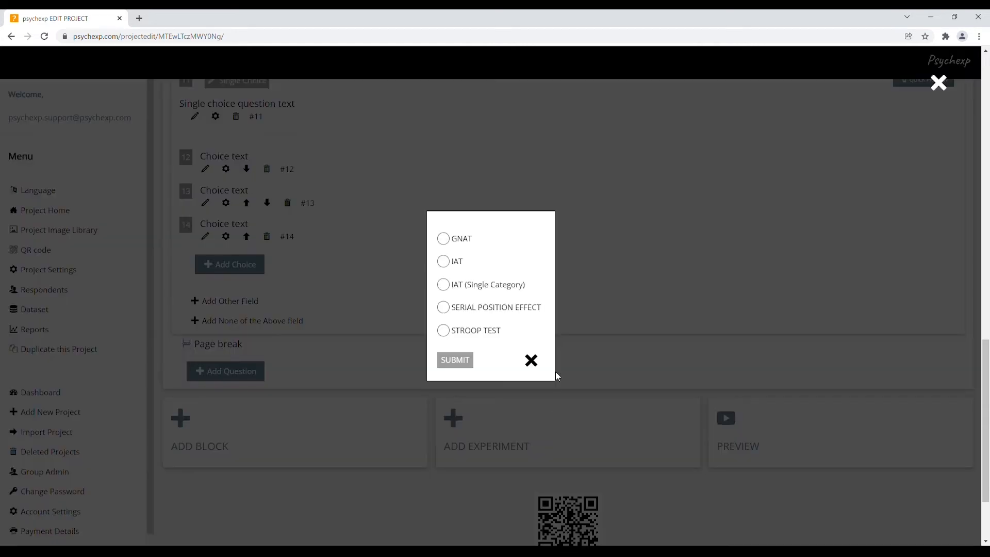
left_click(444, 240)
left_click(444, 263)
left_click(444, 310)
left_click(533, 361)
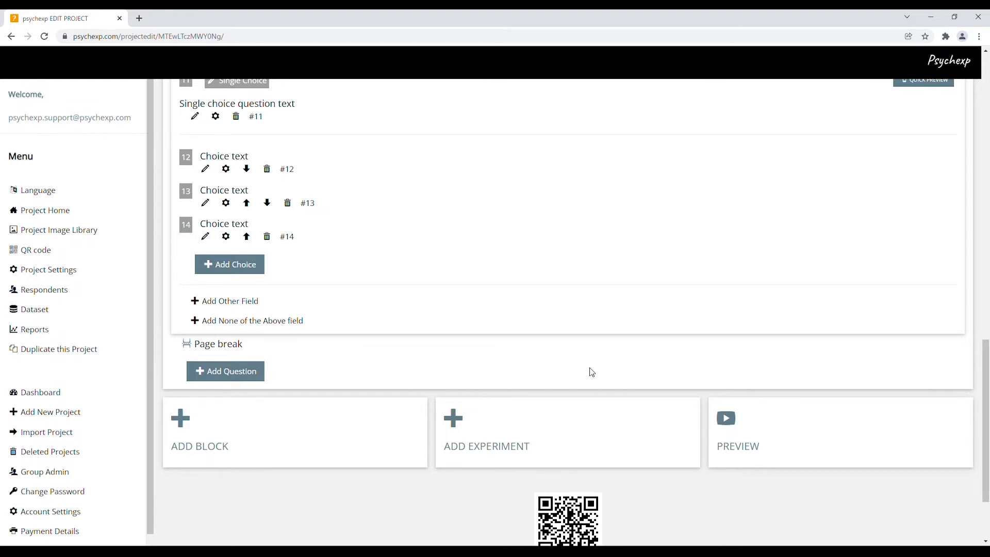
Step: Move Block2 above Block1, and restore the original block order by moving Block1 back up
scroll(592, 372, "up", 2)
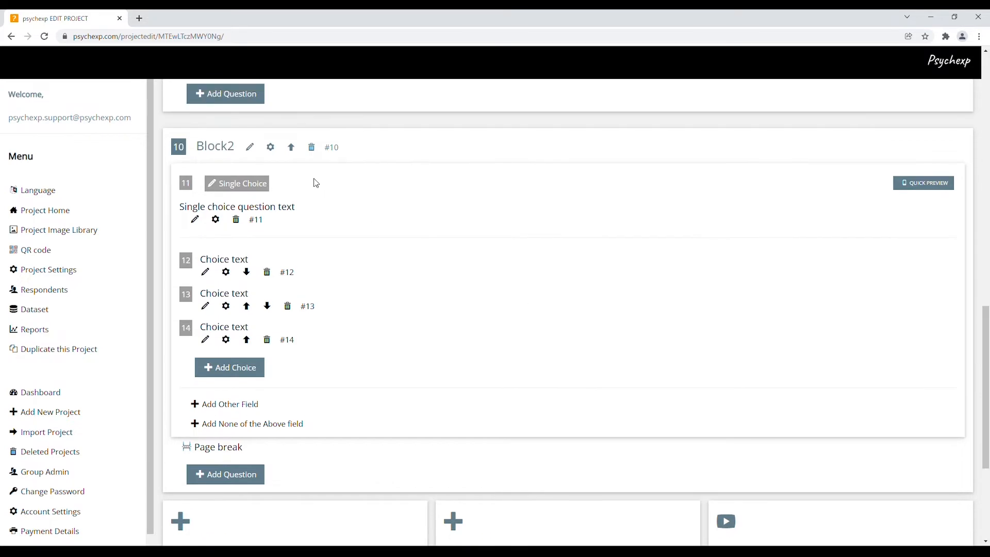
left_click(292, 148)
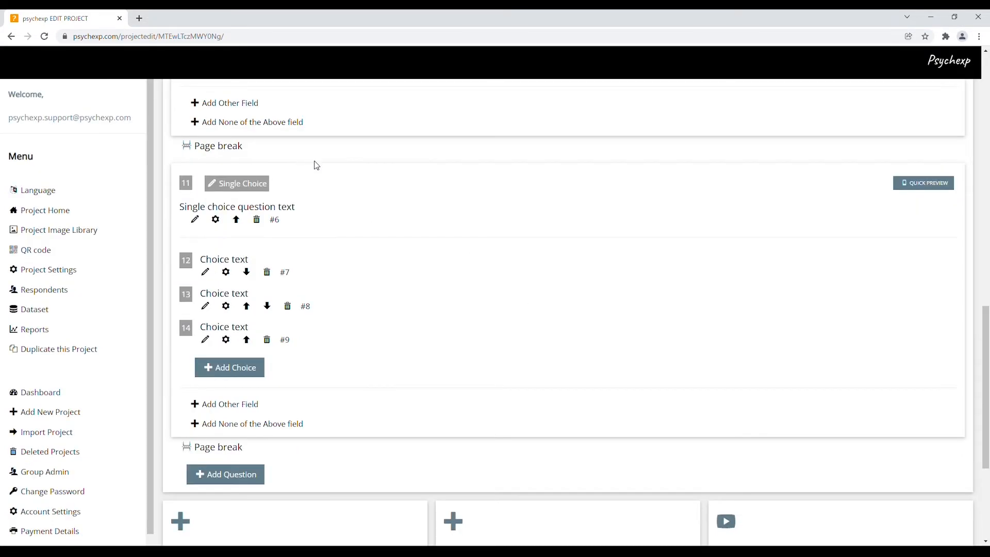
scroll(410, 290, "up", 5)
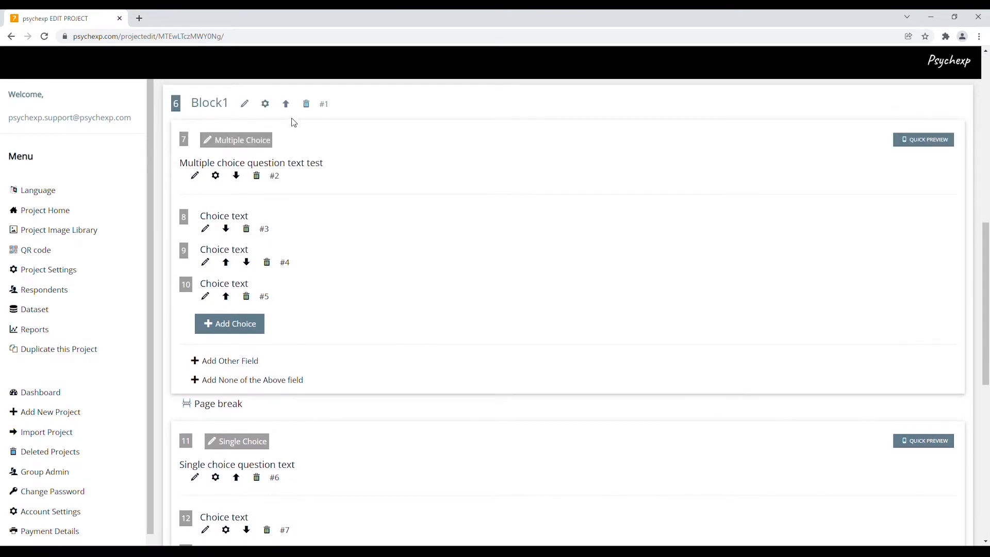
left_click(287, 105)
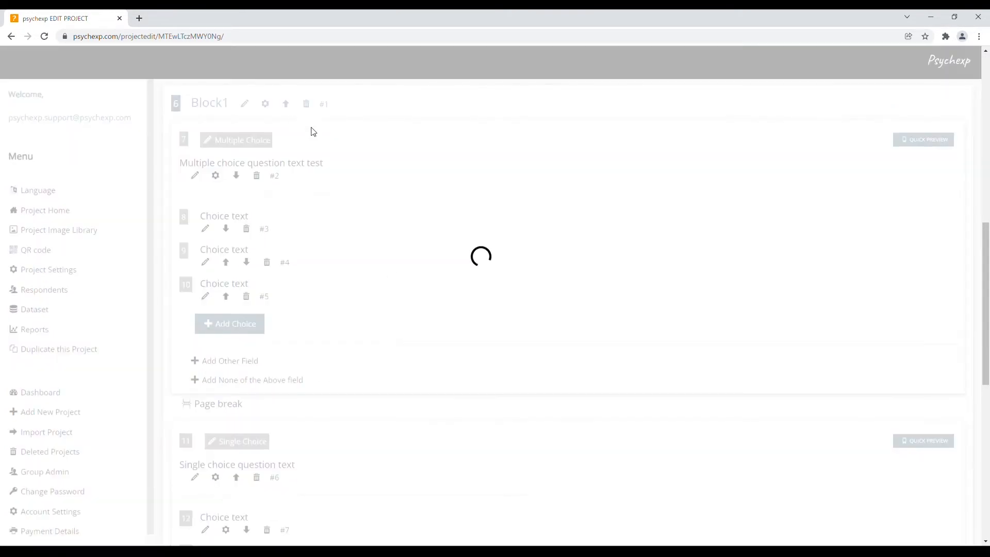
Step: Try Block2's Randomize Question Flow and Redirect Immediately options on and off, and close its settings without submitting
scroll(442, 330, "down", 3)
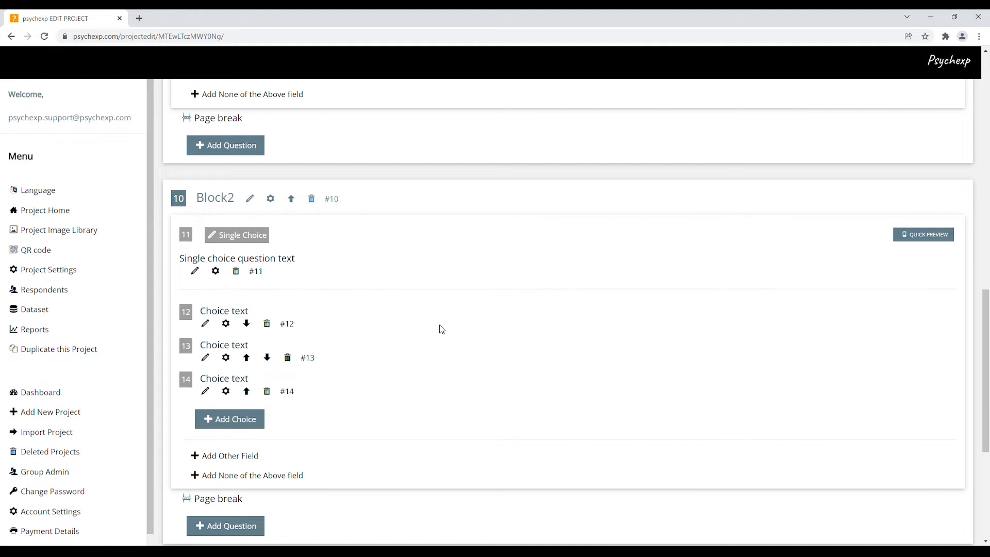
left_click(270, 199)
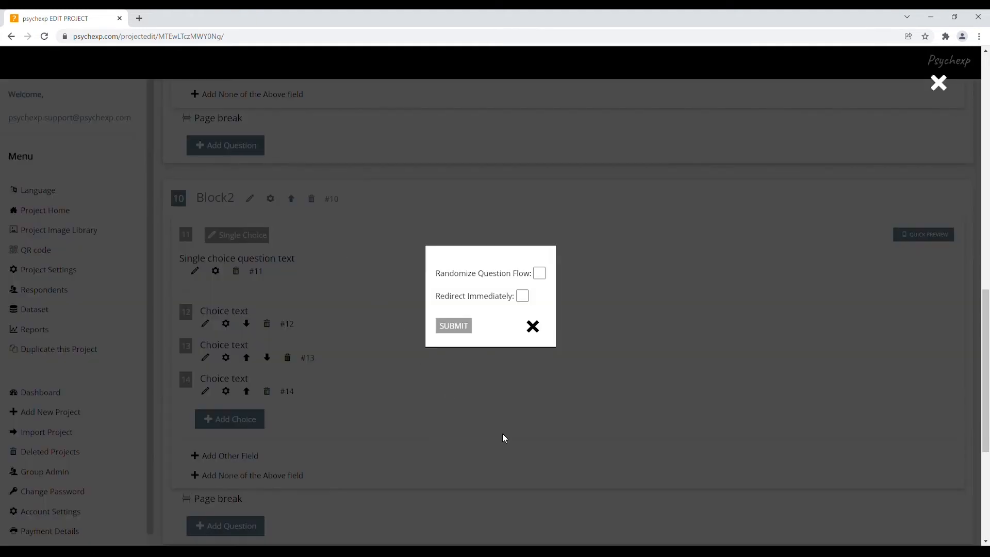
left_click(539, 274)
left_click(539, 273)
left_click(522, 296)
left_click(524, 297)
left_click(533, 327)
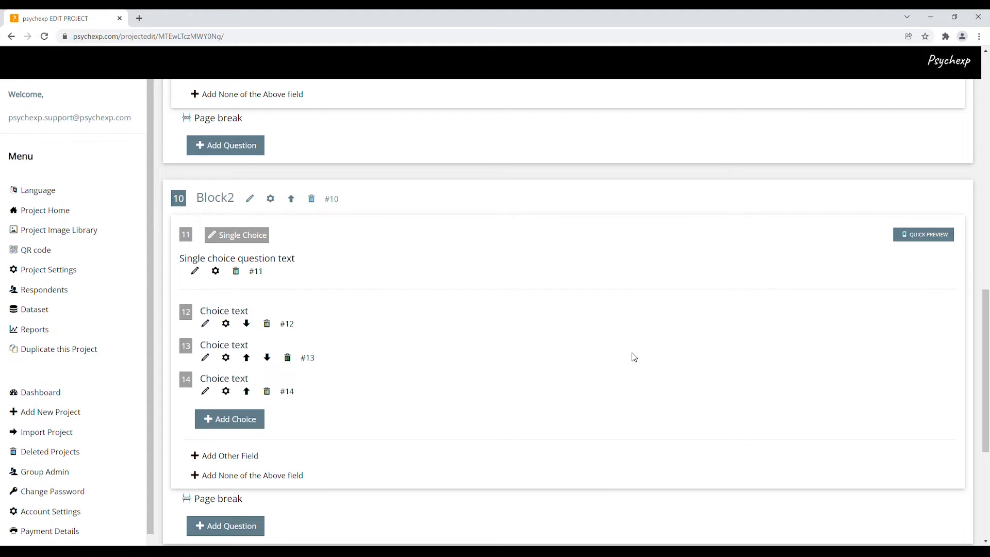
Step: Preview the whole survey, answering the multiple choice question with two choices and both single choice questions with one, and close the preview
scroll(671, 371, "down", 3)
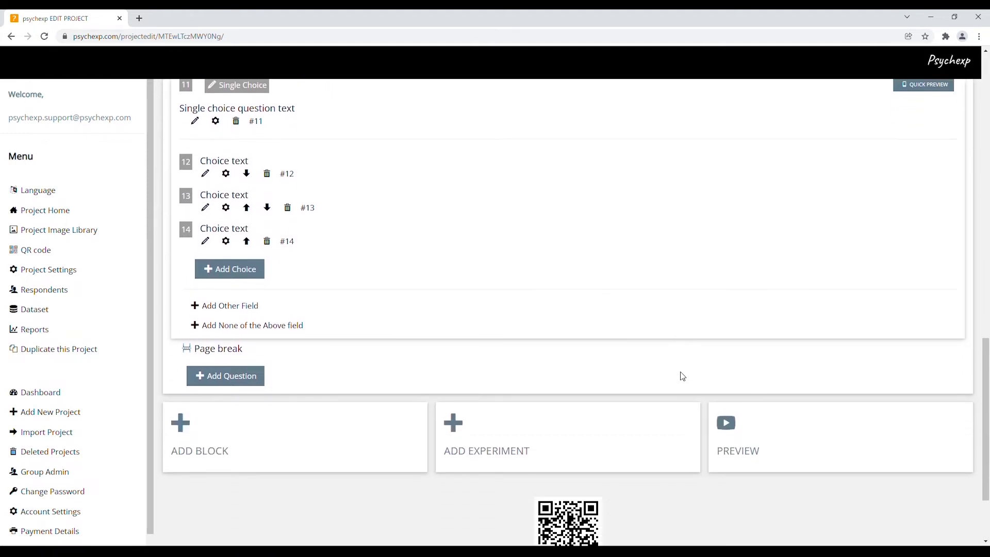
left_click(773, 435)
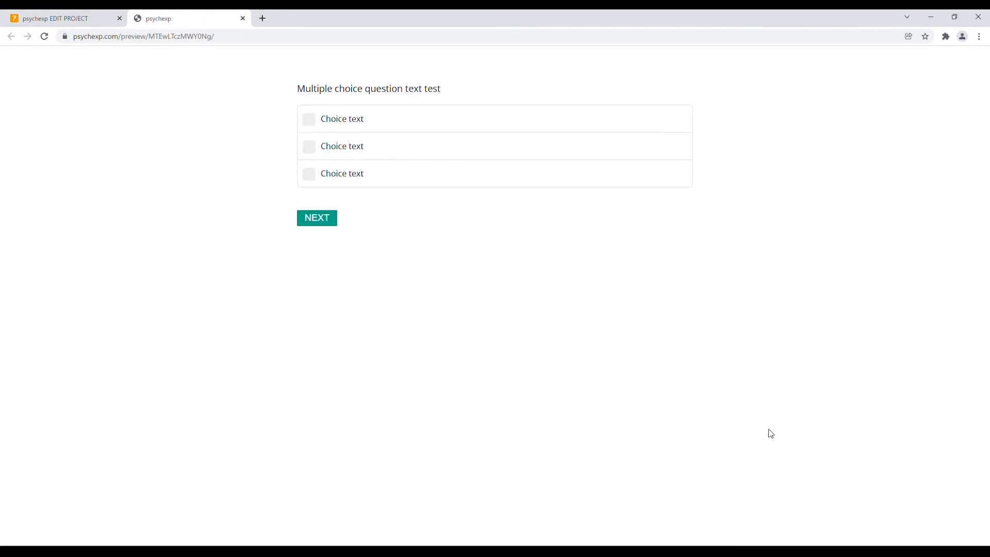
left_click(380, 154)
left_click(373, 175)
left_click(333, 225)
left_click(378, 148)
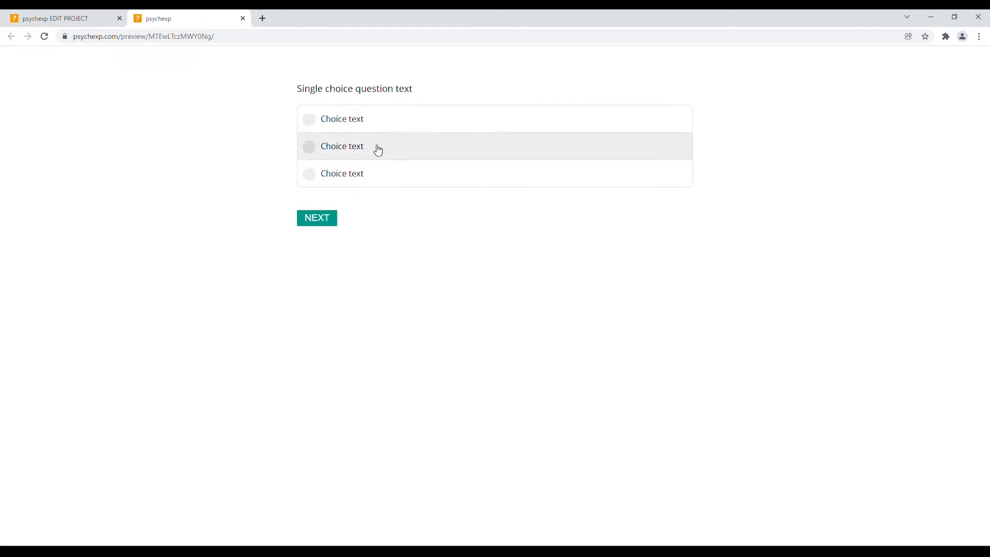
left_click(325, 217)
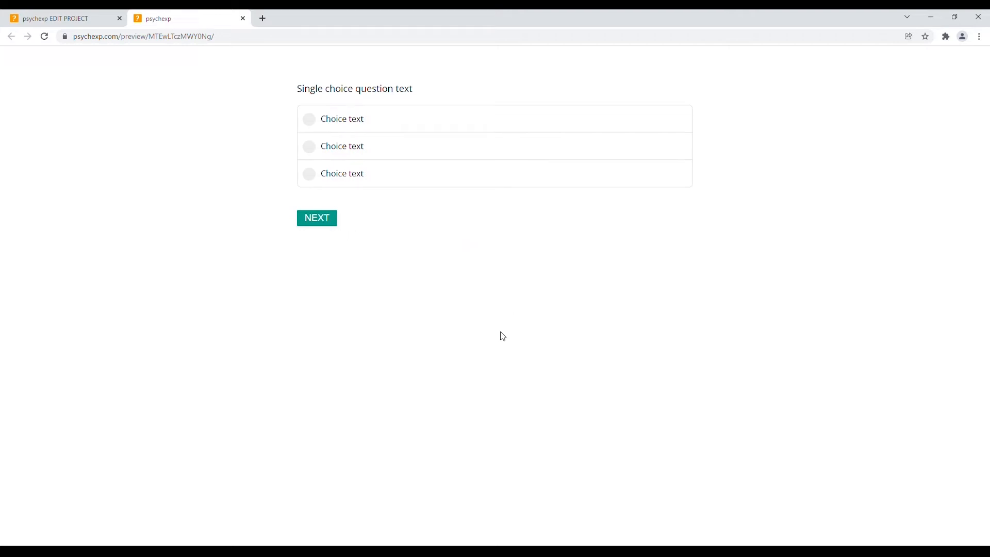
left_click(359, 175)
left_click(318, 218)
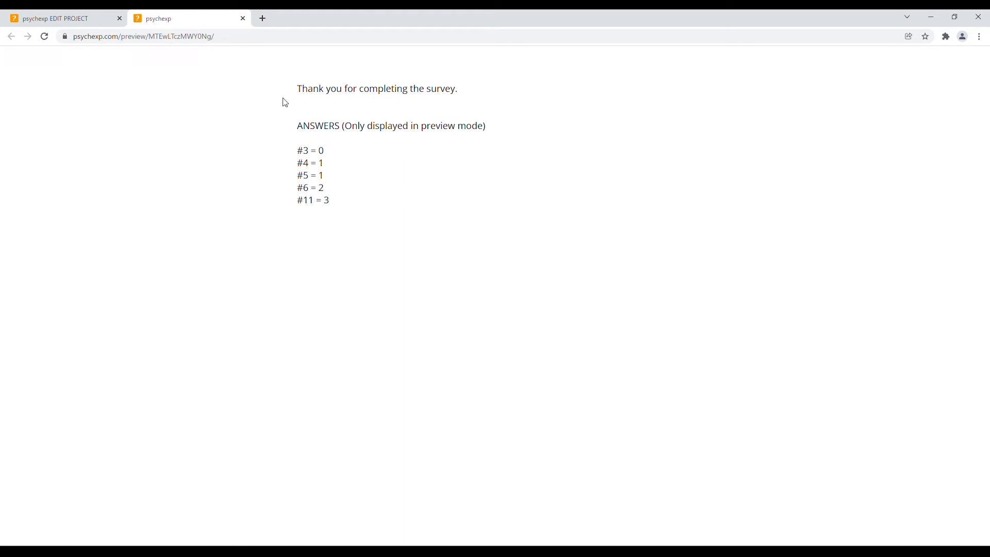
left_click(243, 19)
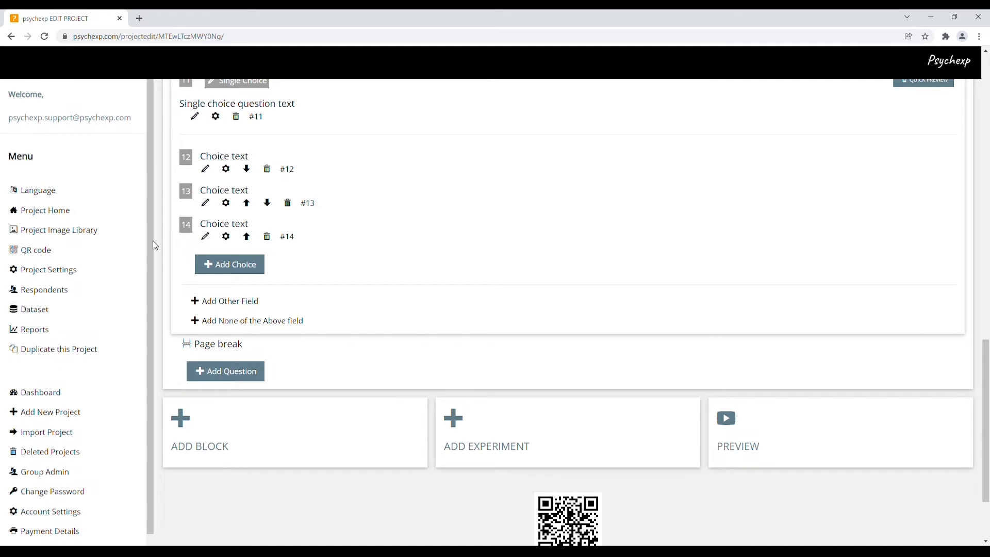
Step: Open the settings of project1 and examine the Basic Settings and ADVANCED Settings sections
left_click(71, 274)
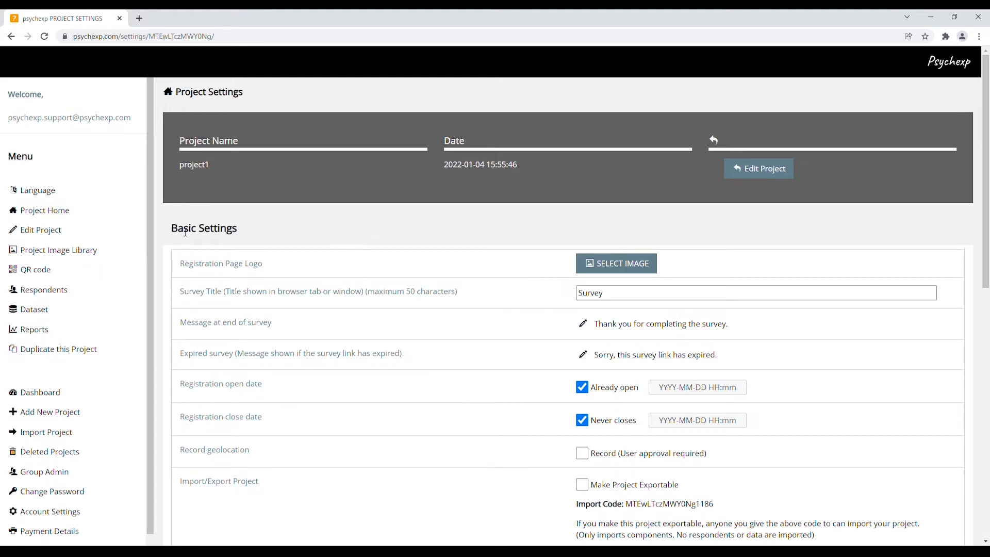
left_click_drag(179, 234, 240, 233)
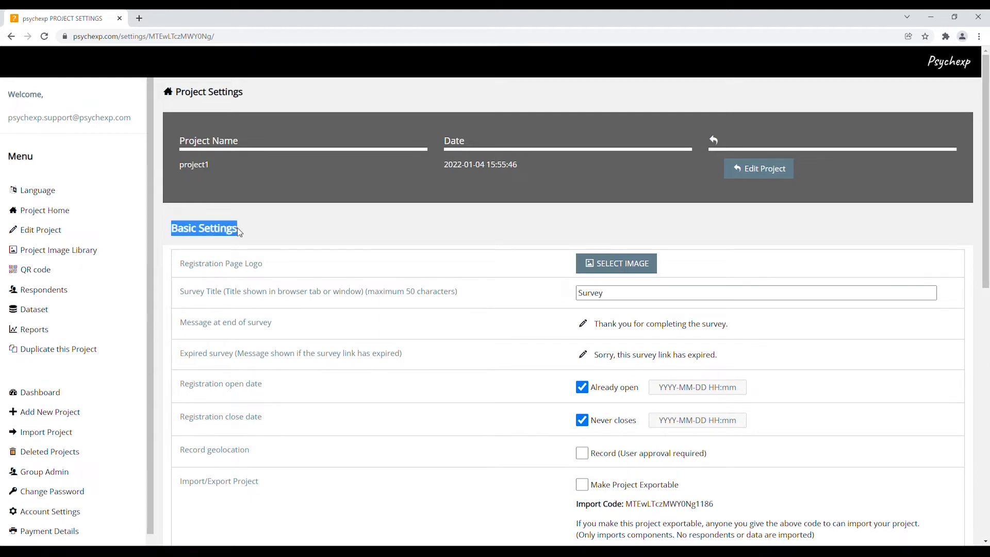
scroll(271, 274, "down", 4)
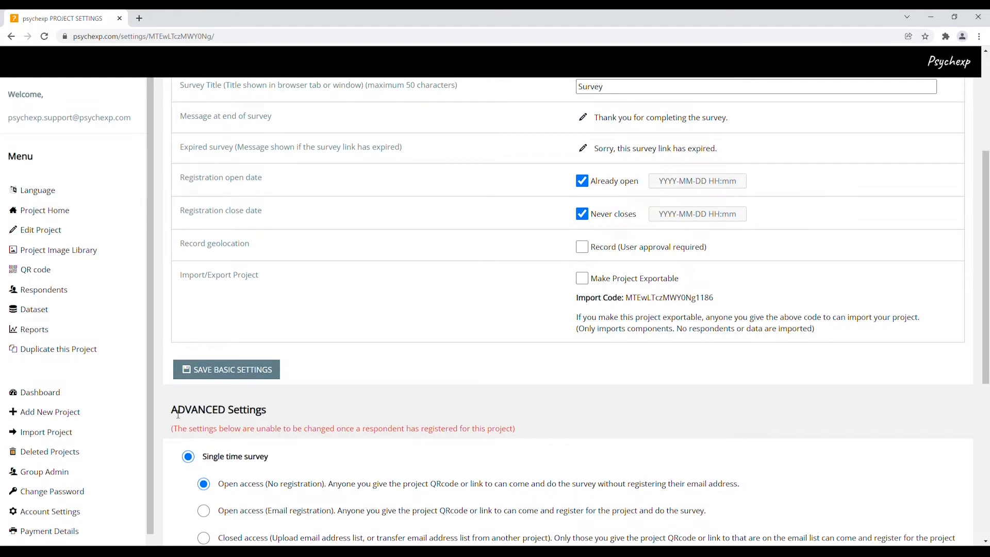
left_click_drag(173, 412, 269, 410)
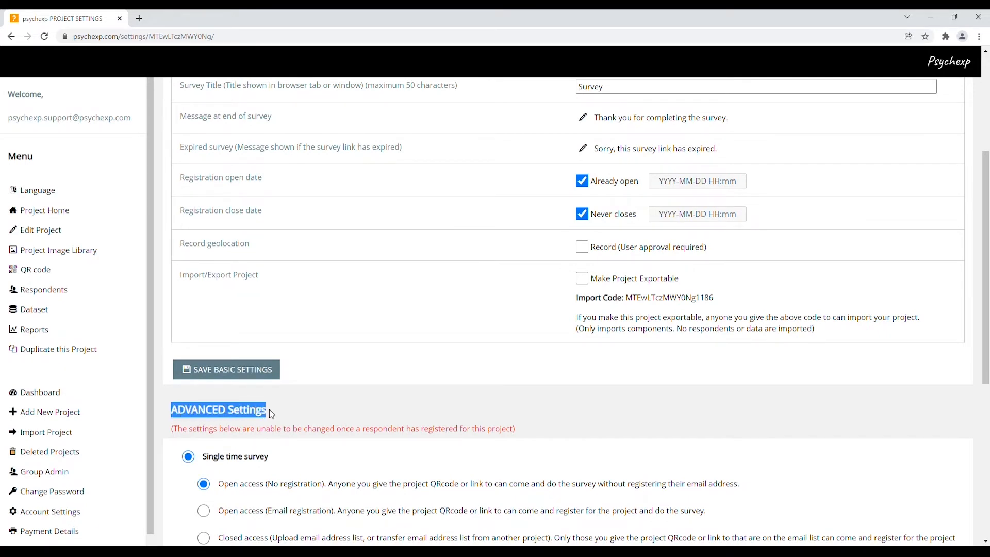
left_click(317, 411)
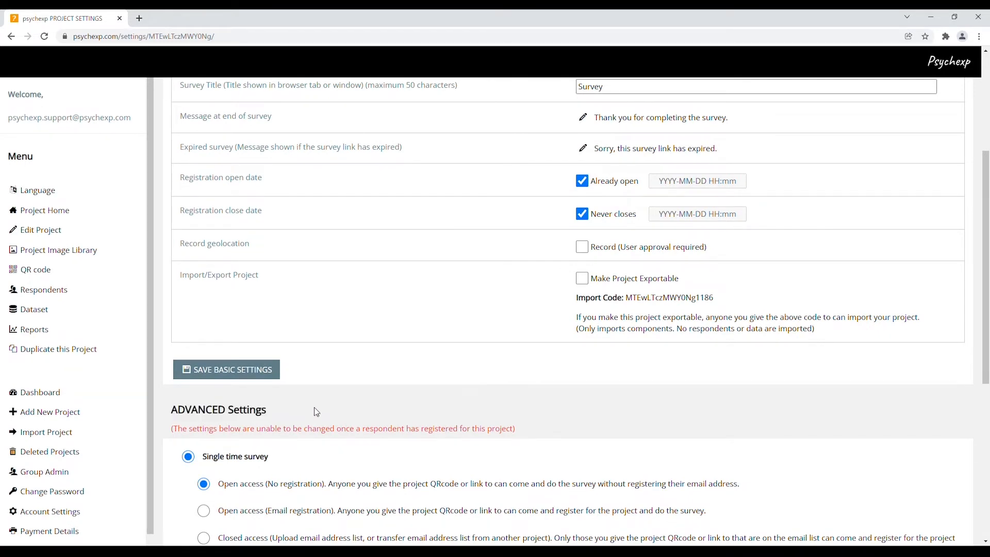
Step: Examine the registration open date and registration close date options in the Basic Settings
scroll(316, 410, "up", 4)
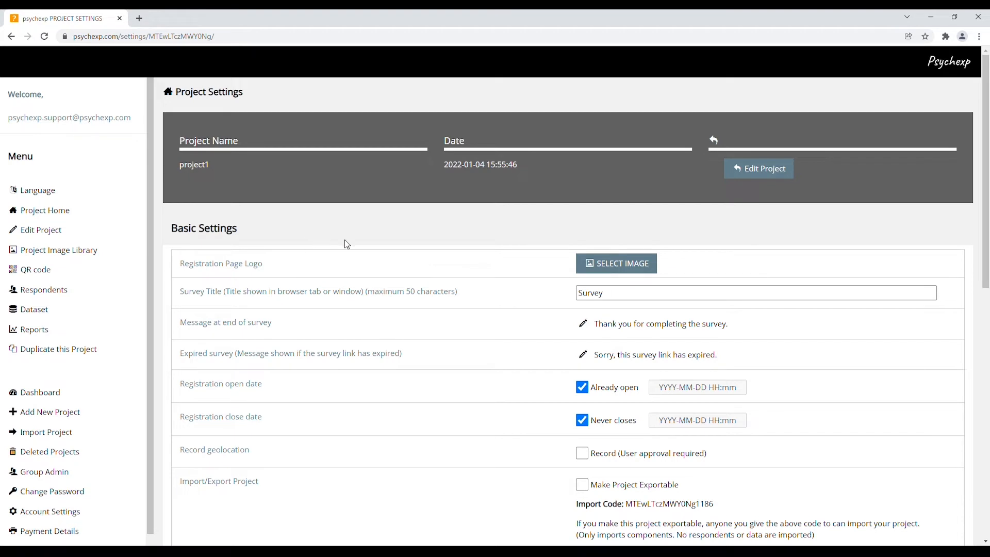
scroll(344, 239, "down", 1)
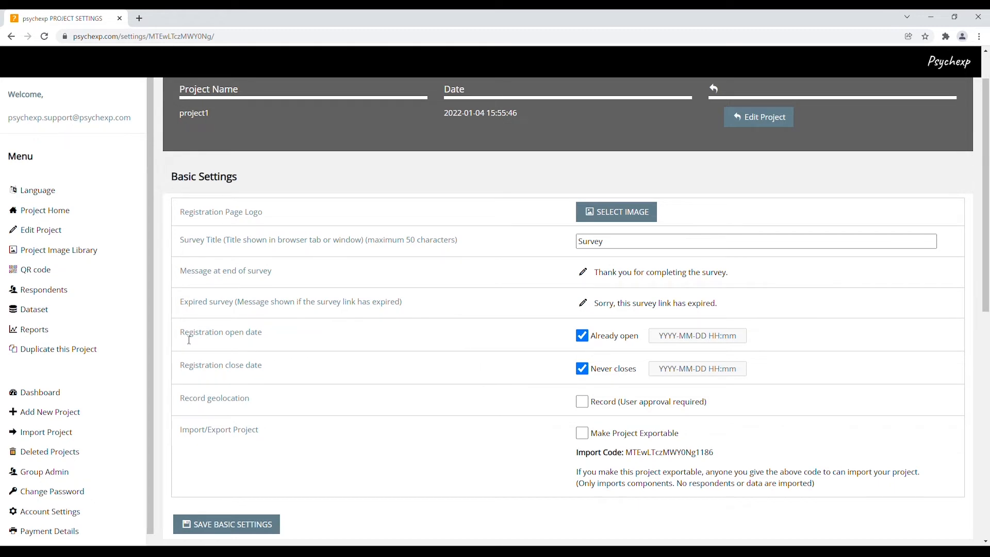
left_click_drag(181, 334, 265, 337)
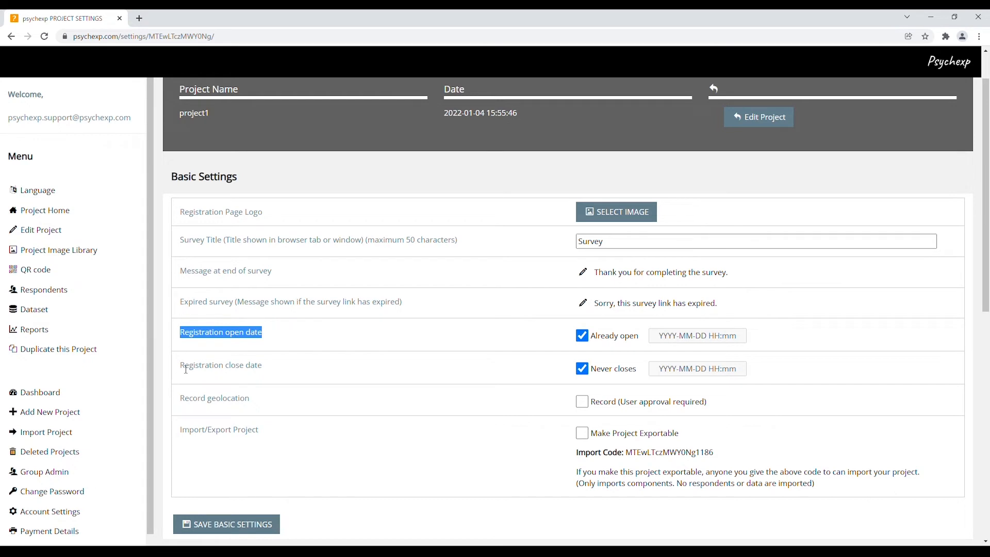
left_click_drag(186, 370, 301, 376)
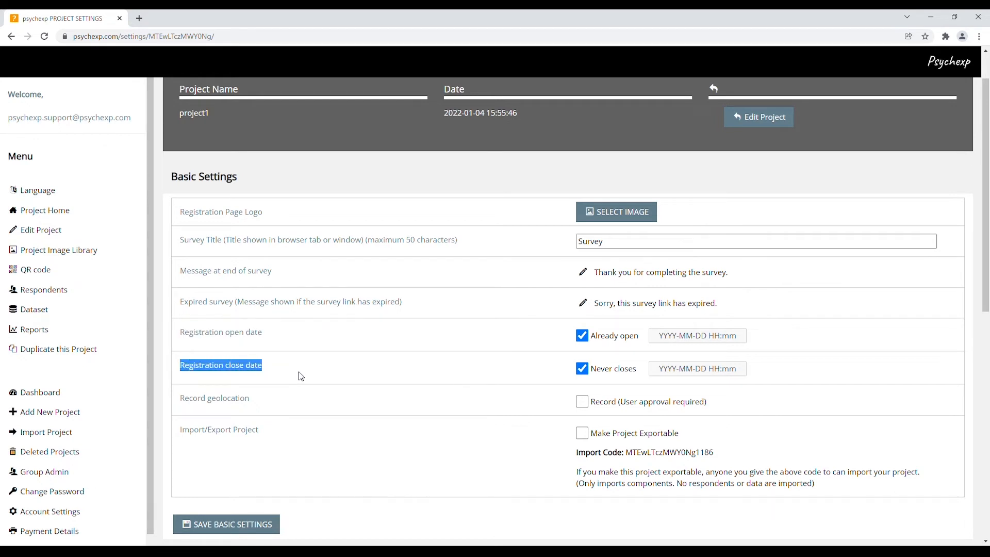
left_click(308, 377)
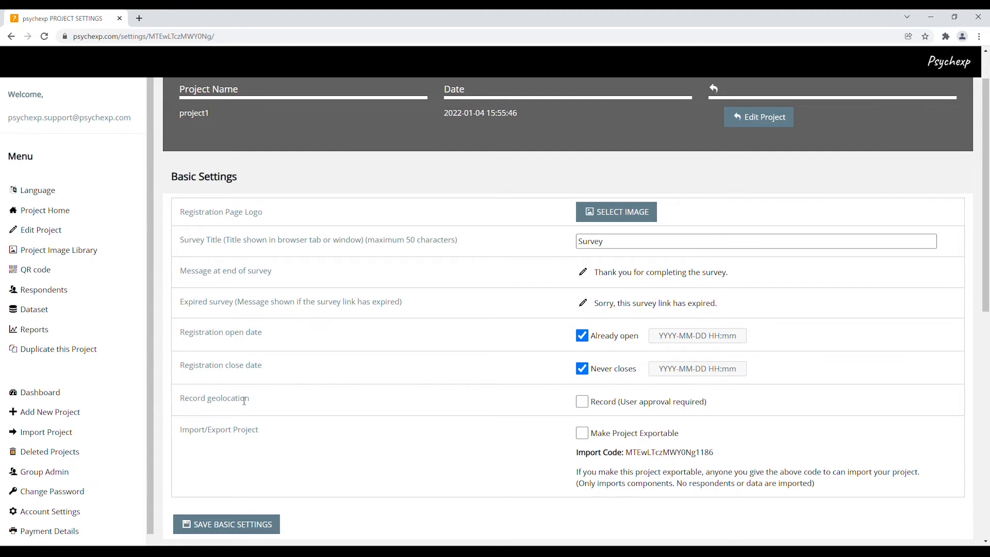
Step: Enable recording of respondents' geolocation for project1 and save the basic settings
left_click(582, 402)
left_click(583, 402)
left_click(582, 402)
left_click(250, 525)
Step: Try the Multiple times survey type, then Single time survey with email-registration open access and closed access, without saving the advanced settings
scroll(502, 345, "down", 7)
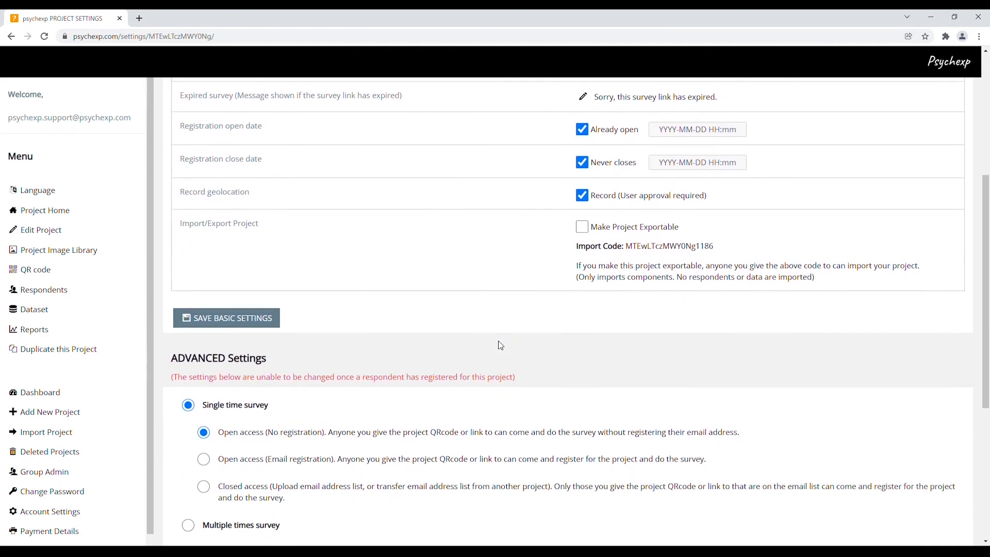
scroll(500, 346, "down", 1)
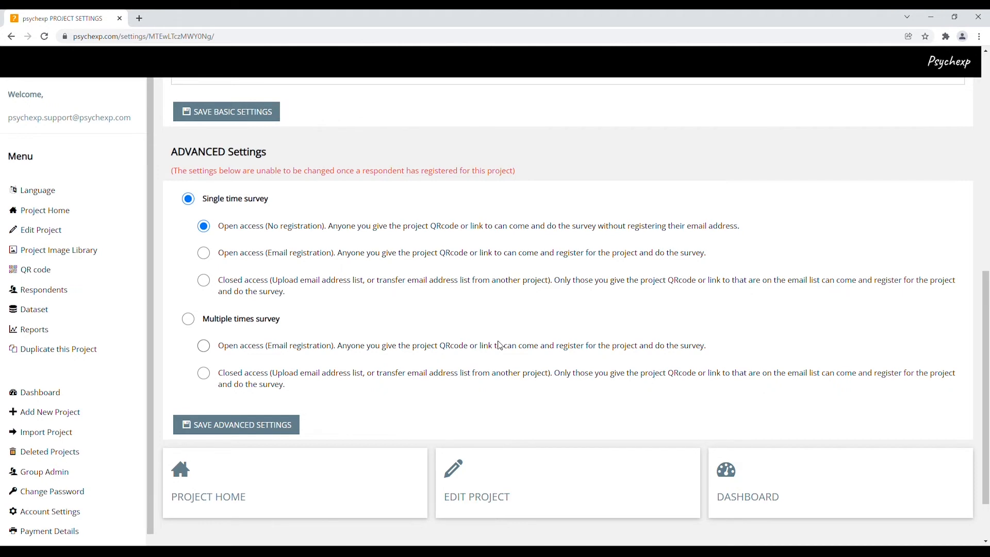
left_click(188, 318)
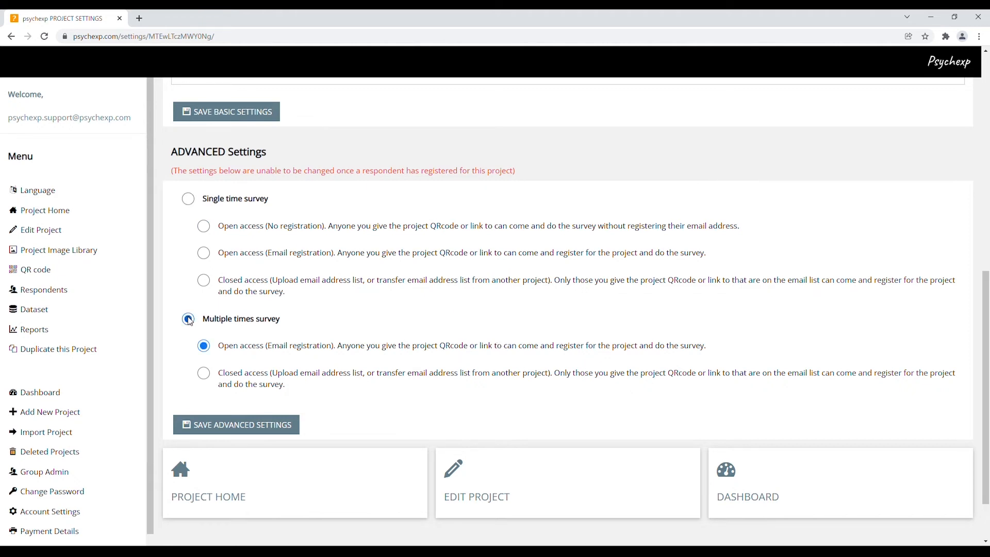
left_click(188, 199)
left_click(204, 254)
left_click(207, 282)
Step: Open the project's QR code page and examine the registration link by highlighting it, then clear the selection
left_click(93, 275)
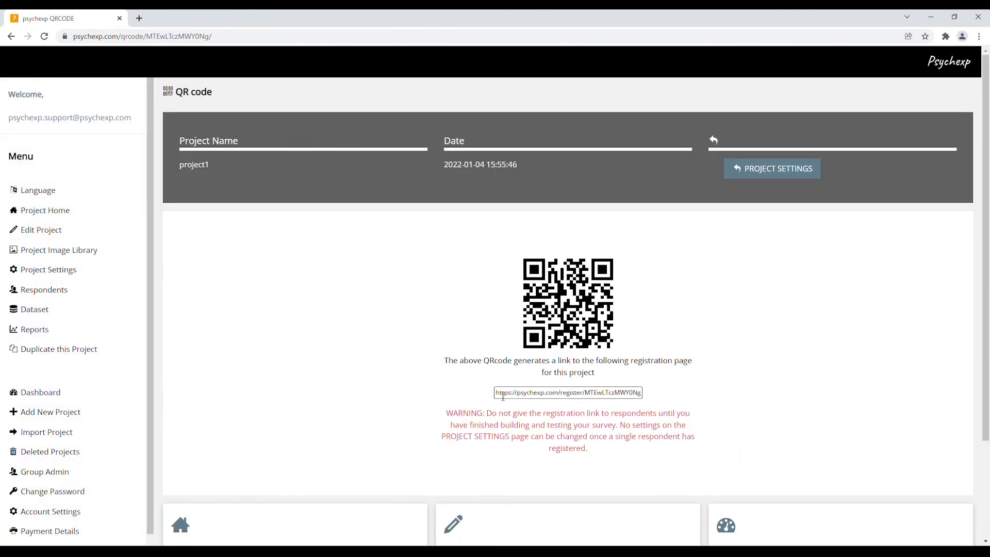
left_click_drag(501, 395, 653, 400)
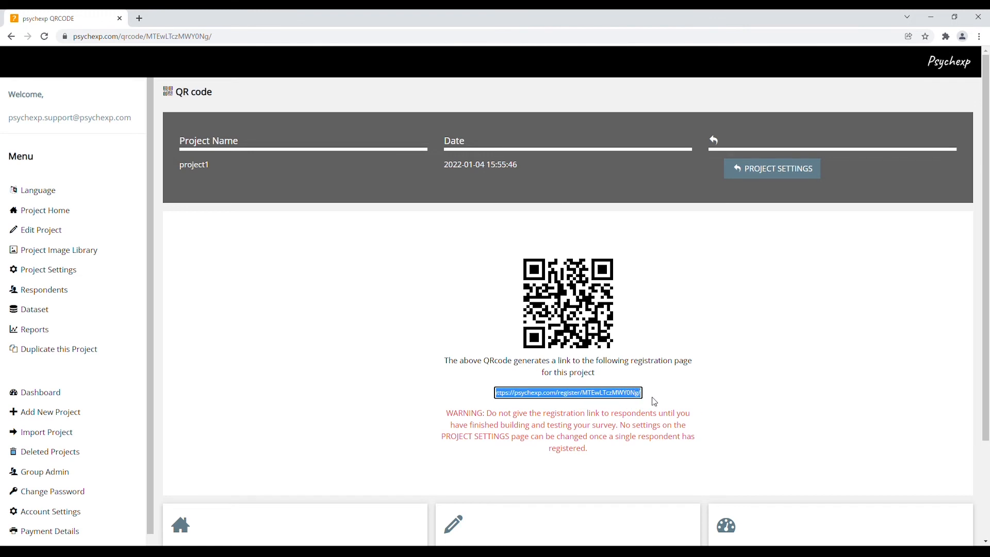
left_click(754, 392)
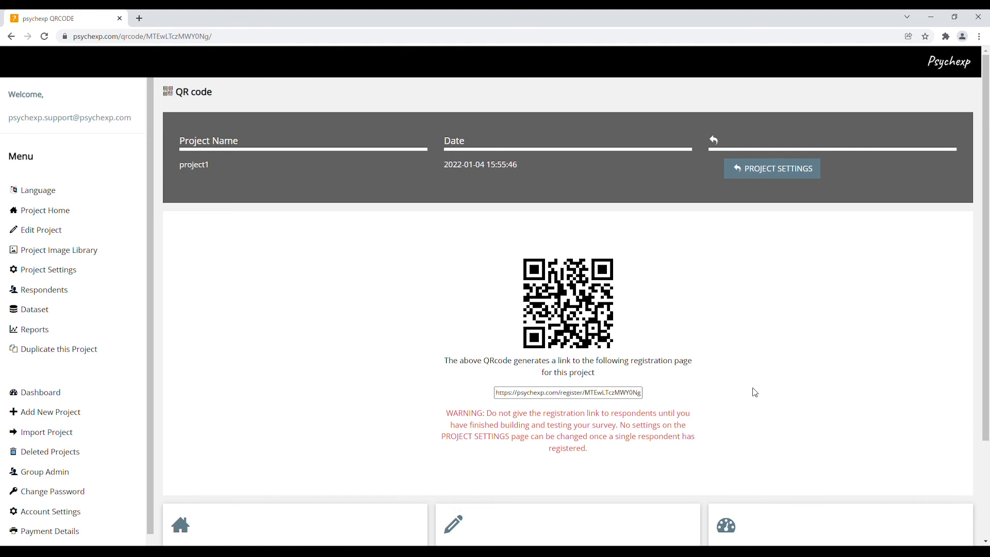
Step: Open the project's dataset and name the columns of the three multiple choice options a, b and c
left_click(135, 312)
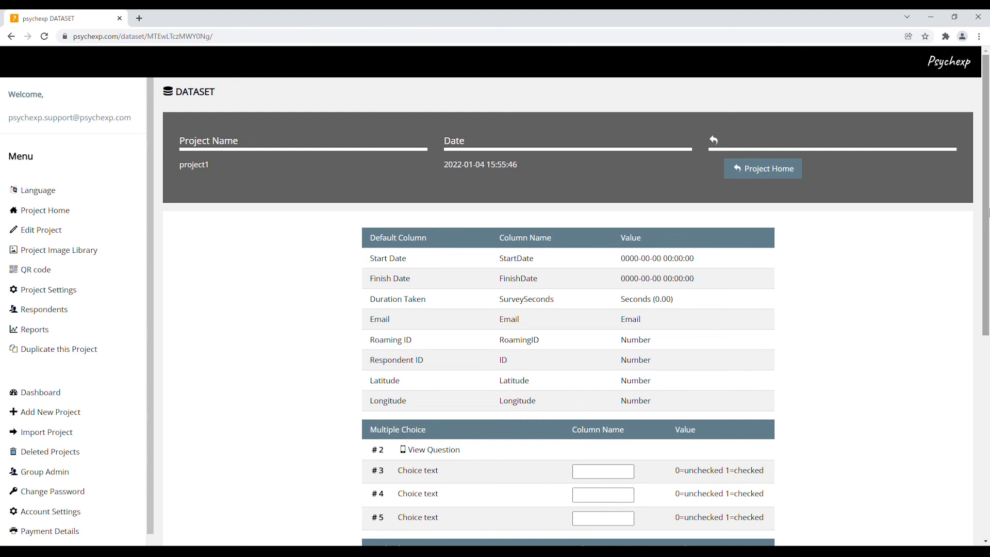
left_click_drag(988, 213, 989, 327)
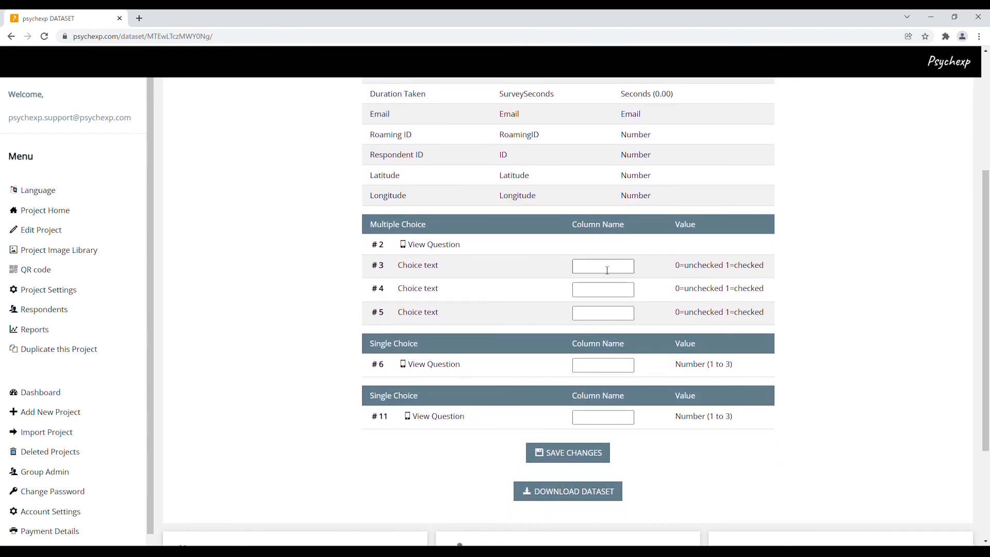
left_click(607, 271)
type("a")
left_click(614, 293)
type("b")
left_click(615, 319)
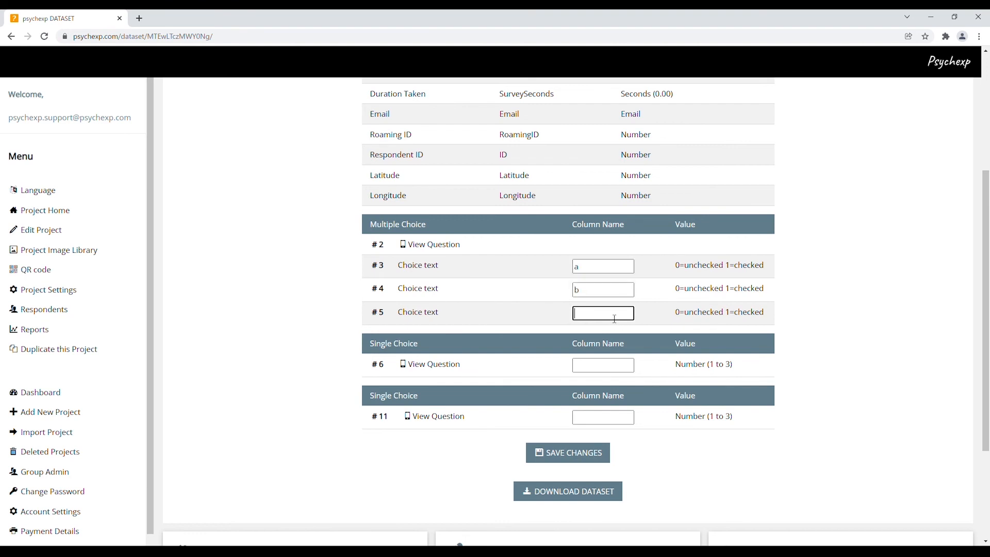
Step: Name the dataset columns of the two single choice questions d and e, and save the changes
left_click(623, 371)
type("d")
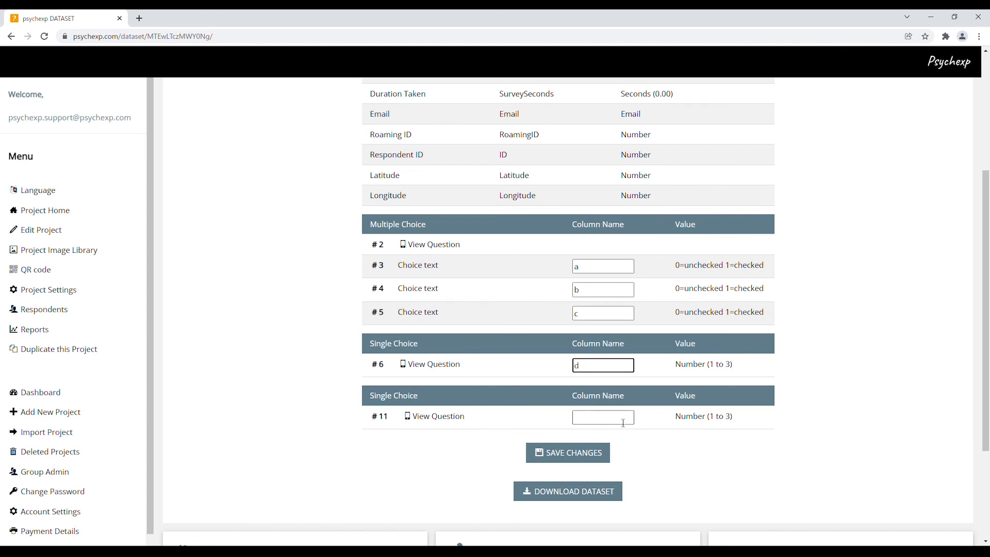
left_click(624, 422)
type("e")
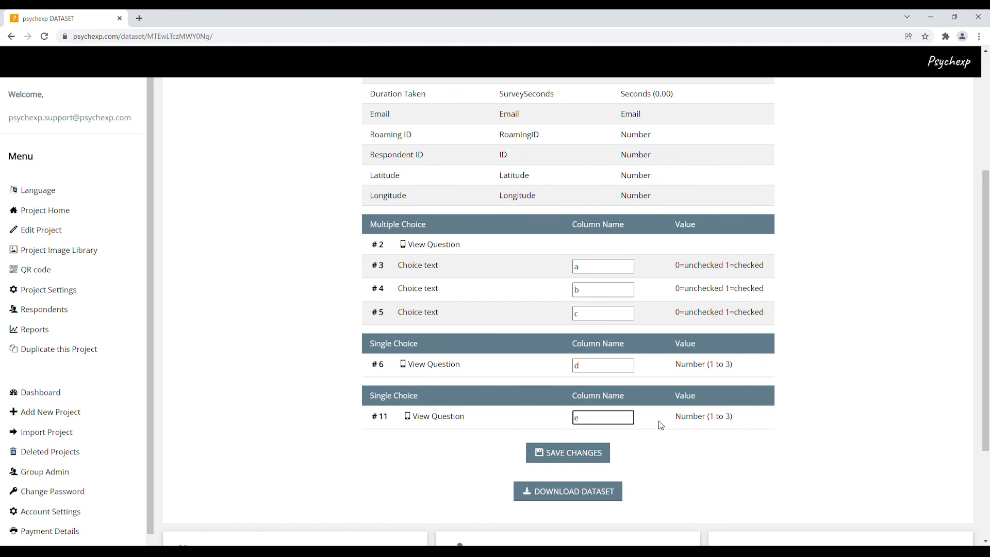
left_click(595, 454)
scroll(695, 455, "down", 2)
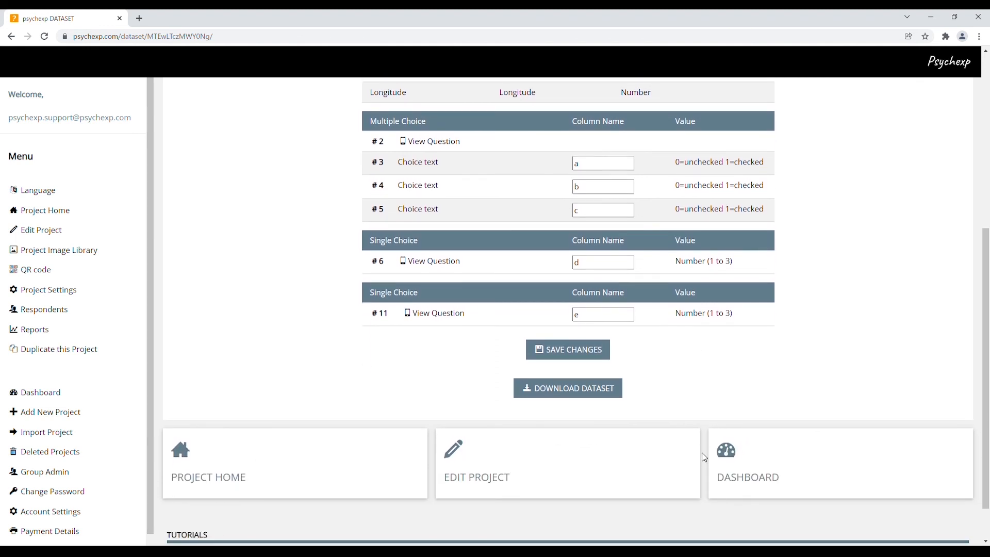